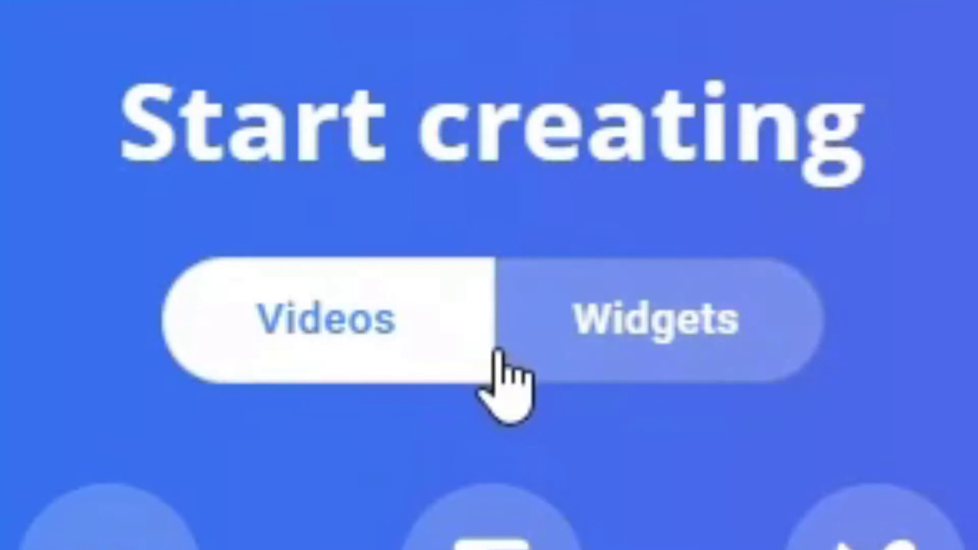
Step: Switch the showcase to widget templates and show the Quotes category
left_click(646, 369)
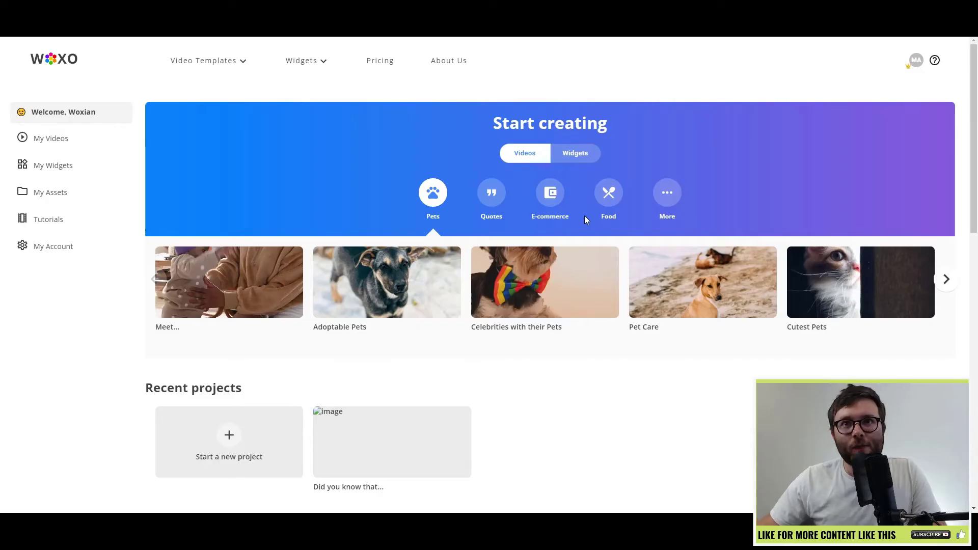
left_click(482, 203)
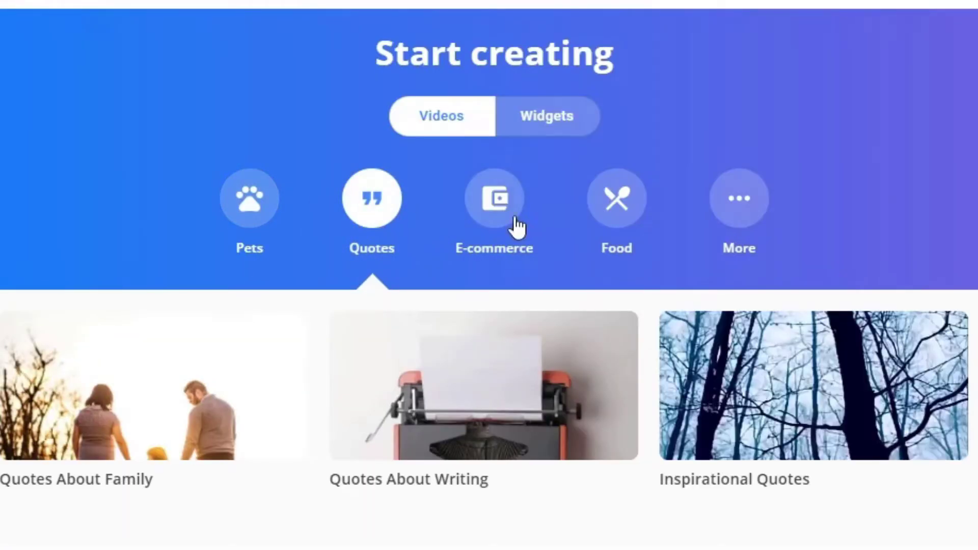
Step: Browse the E-commerce and Food categories, then bring up the full template gallery
left_click(517, 227)
left_click(631, 227)
left_click(726, 216)
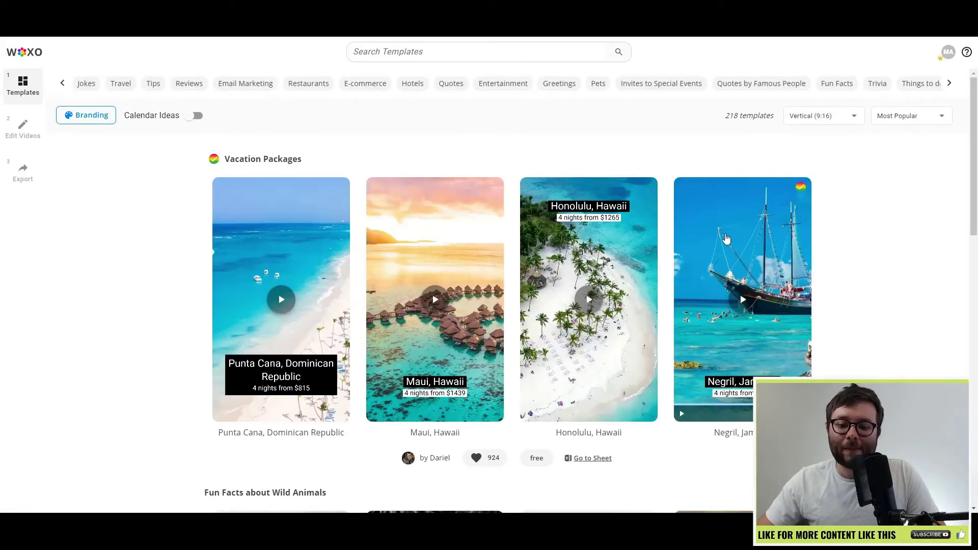
Step: Open the pug Fun Facts about Wild Animals template in the video editor
scroll(629, 128, "down", 8)
scroll(627, 127, "down", 15)
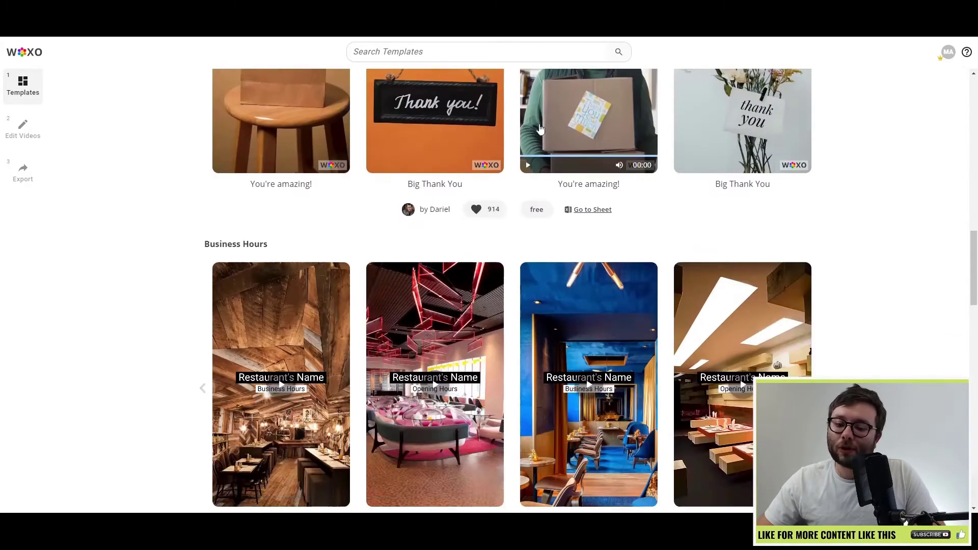
scroll(592, 269, "up", 15)
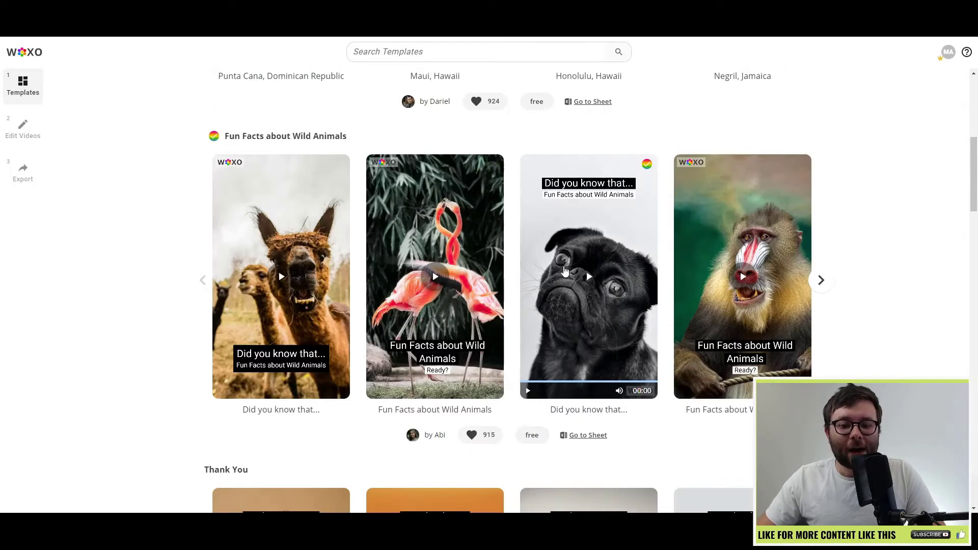
left_click(576, 356)
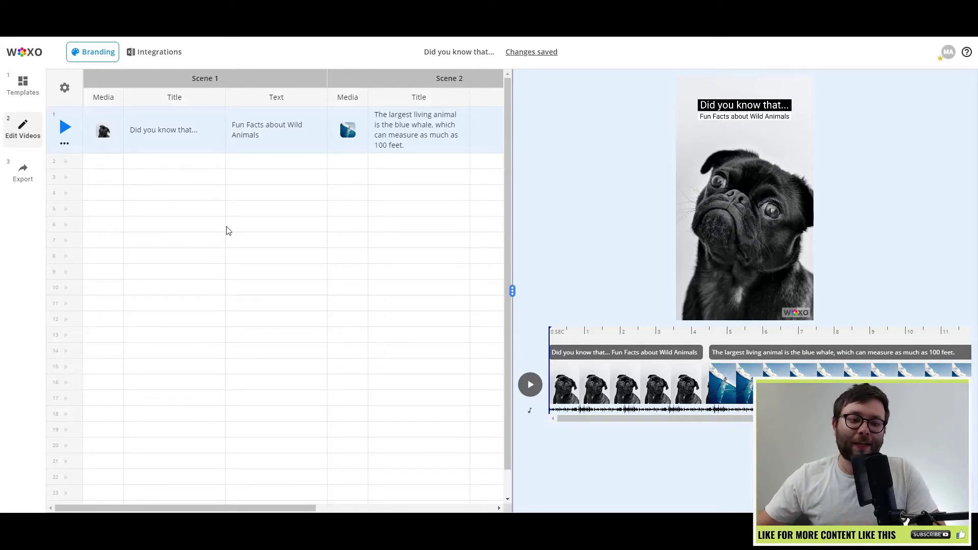
Step: Replace scene 1's media with the French bulldog puppy clip from a Pexels 'dog' search
left_click(104, 131)
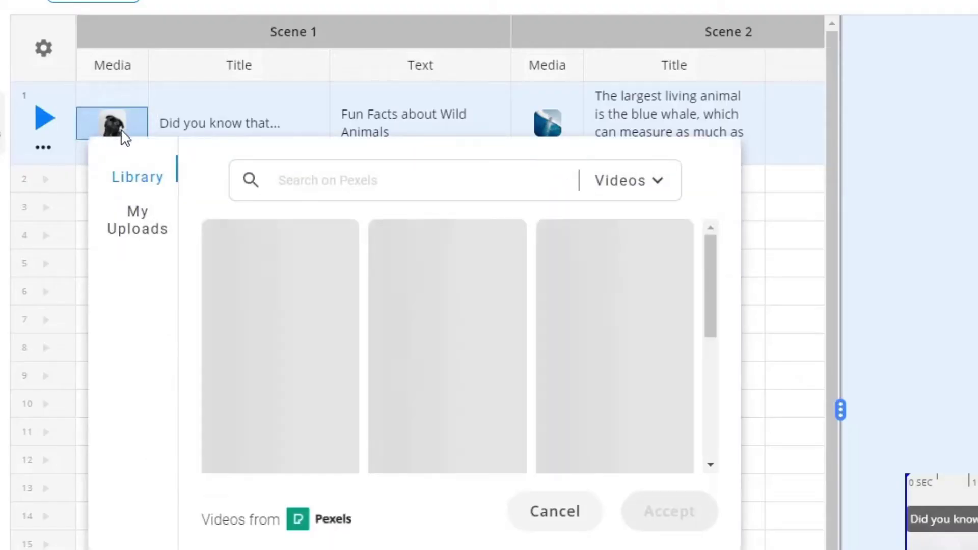
left_click(387, 175)
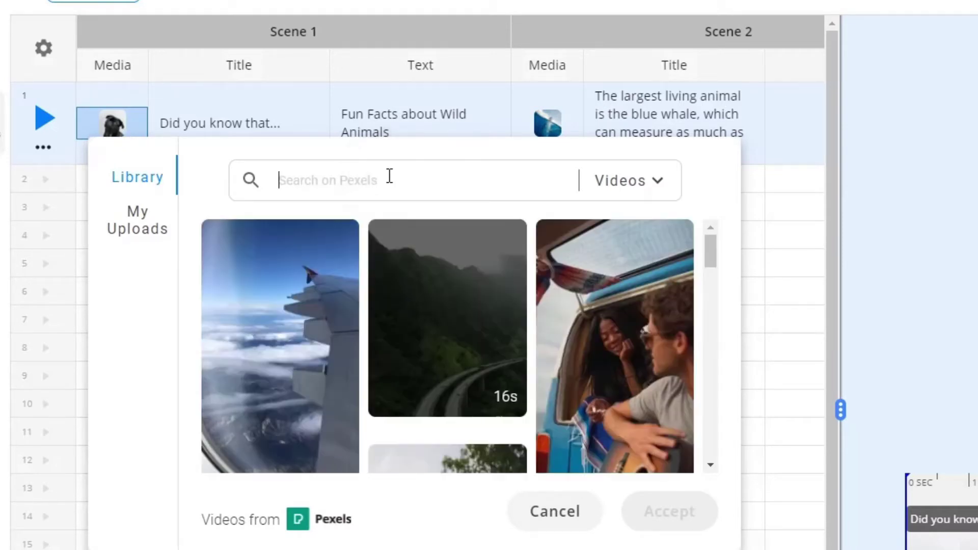
type("dog")
scroll(372, 290, "down", 3)
scroll(386, 403, "up", 3)
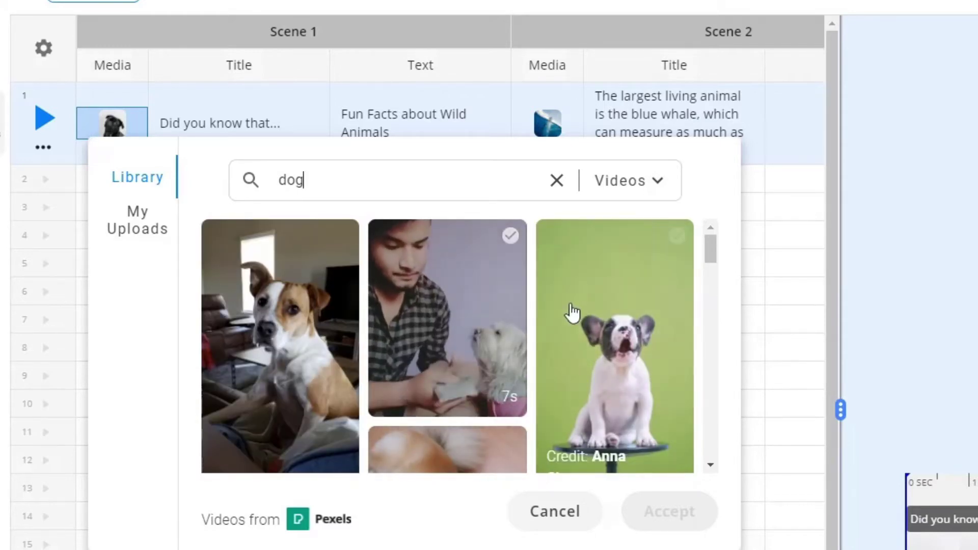
left_click(622, 318)
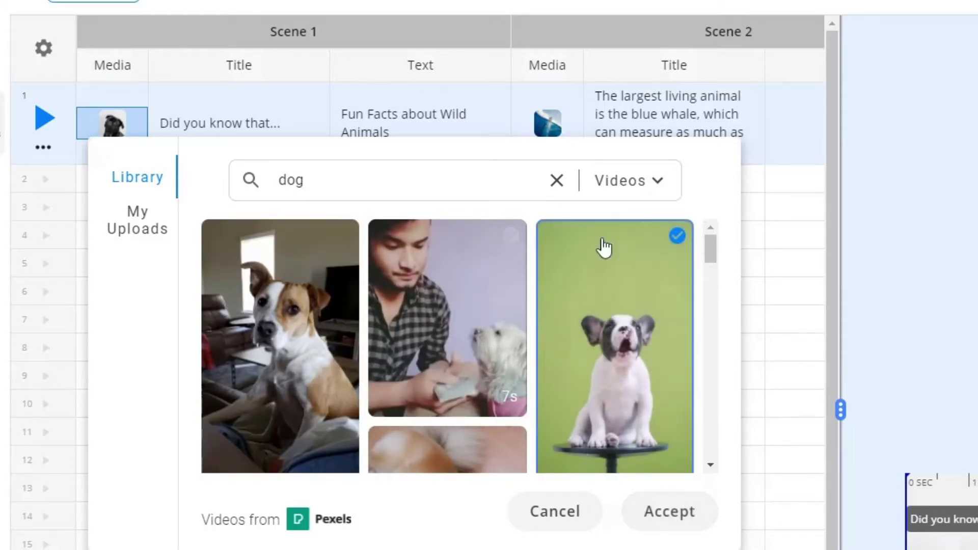
left_click(671, 510)
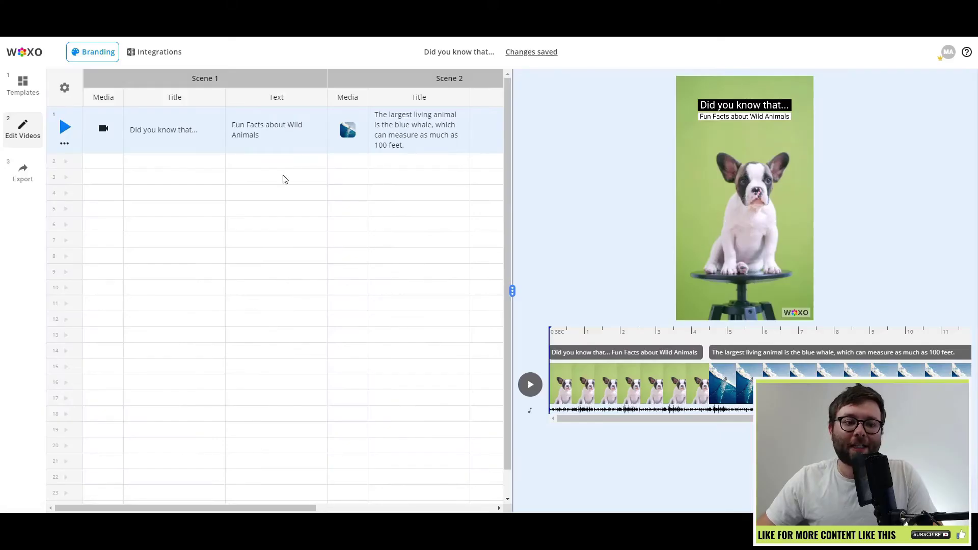
Step: Reposition scene 1's title box in the preview, leaving it near the video's top
double_click(170, 131)
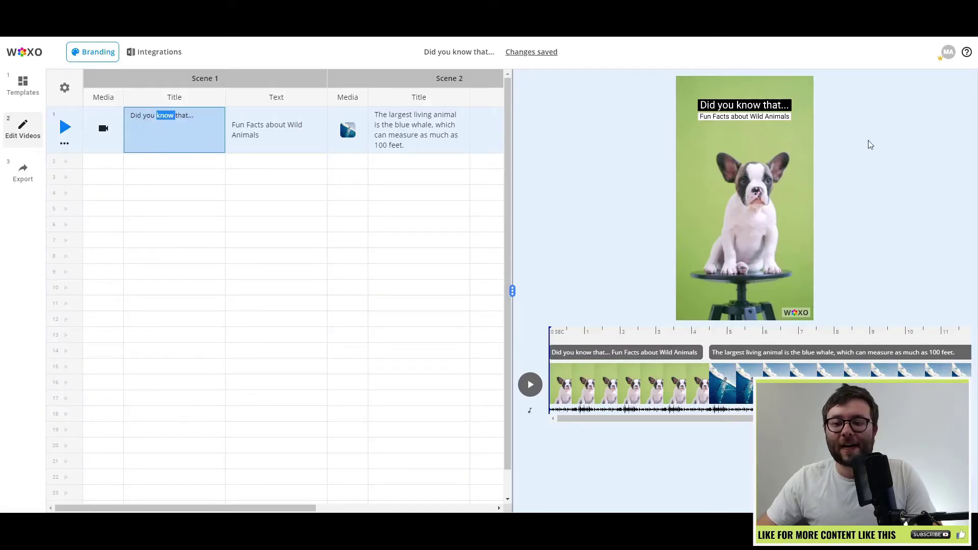
left_click(736, 106)
left_click_drag(738, 110, 739, 193)
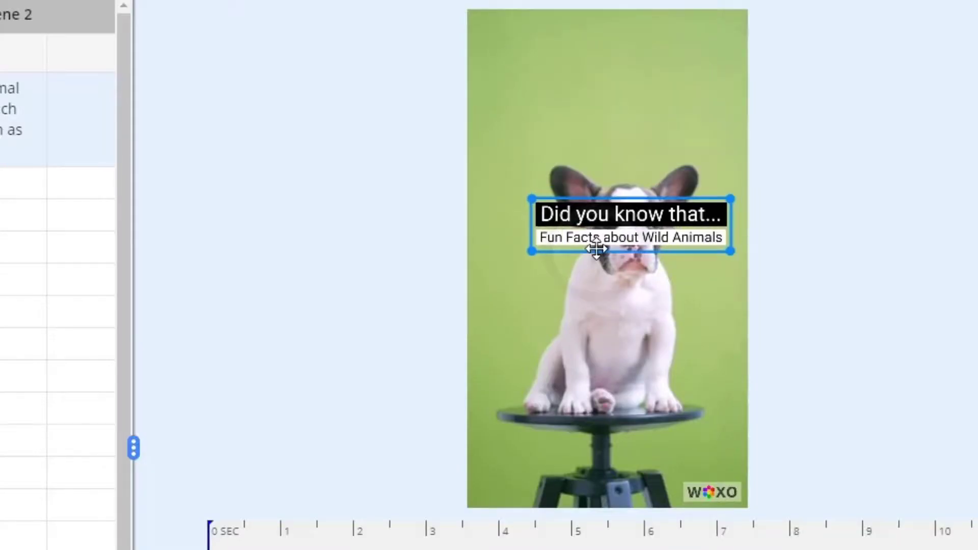
left_click_drag(596, 248, 622, 101)
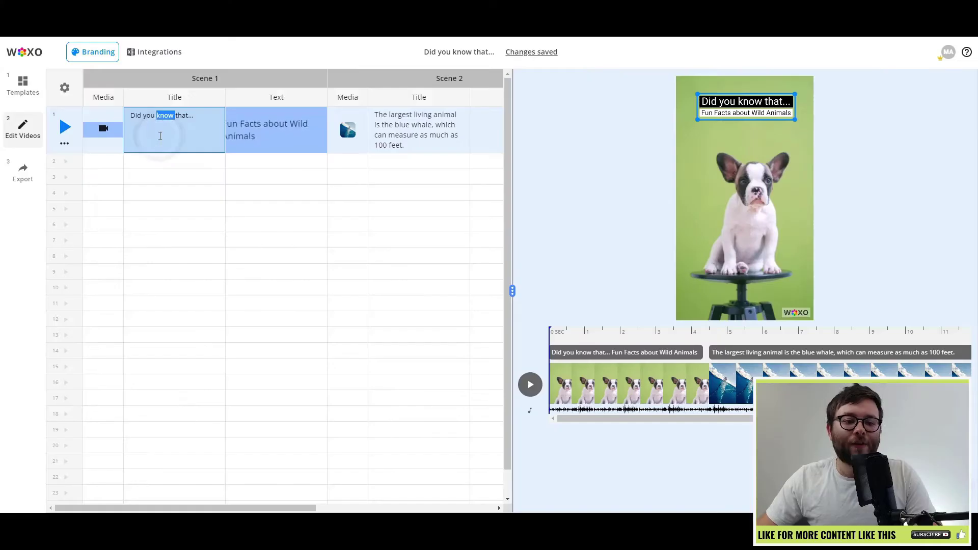
Step: Retitle scene 1 'subscribe' with the text 'FUN FACTS ABOUT SUBSCRIBING'
triple_click(158, 136)
key("BackSpace")
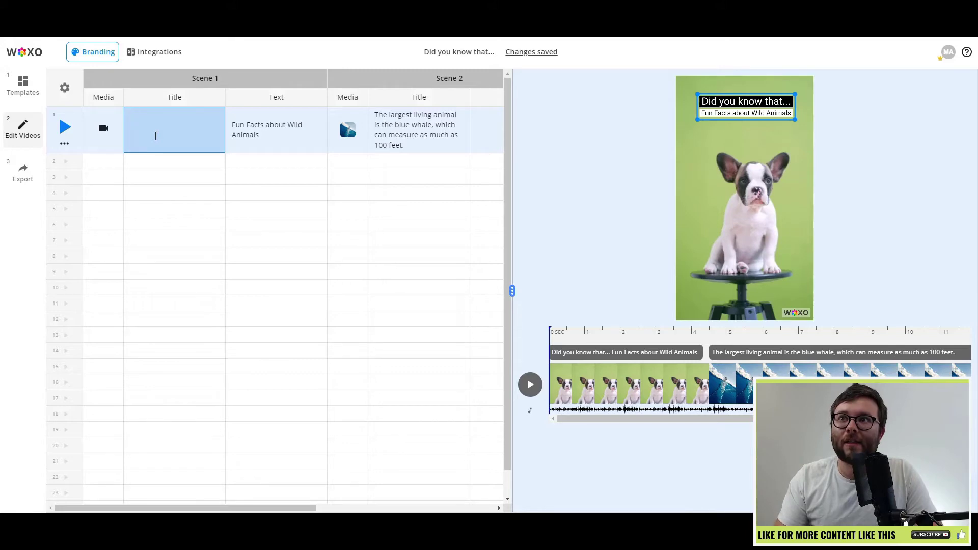
type("subscribe")
key("Tab")
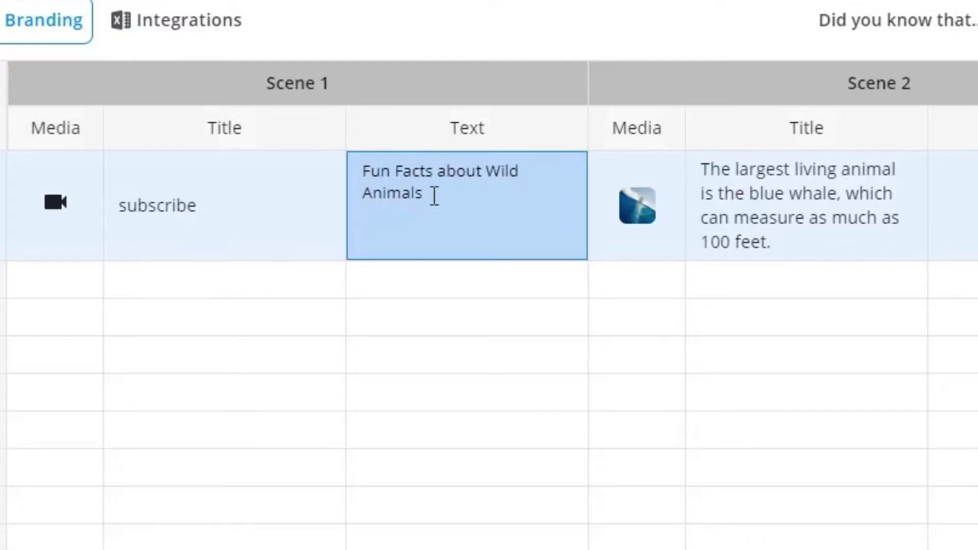
triple_click(411, 190)
type("FUN F")
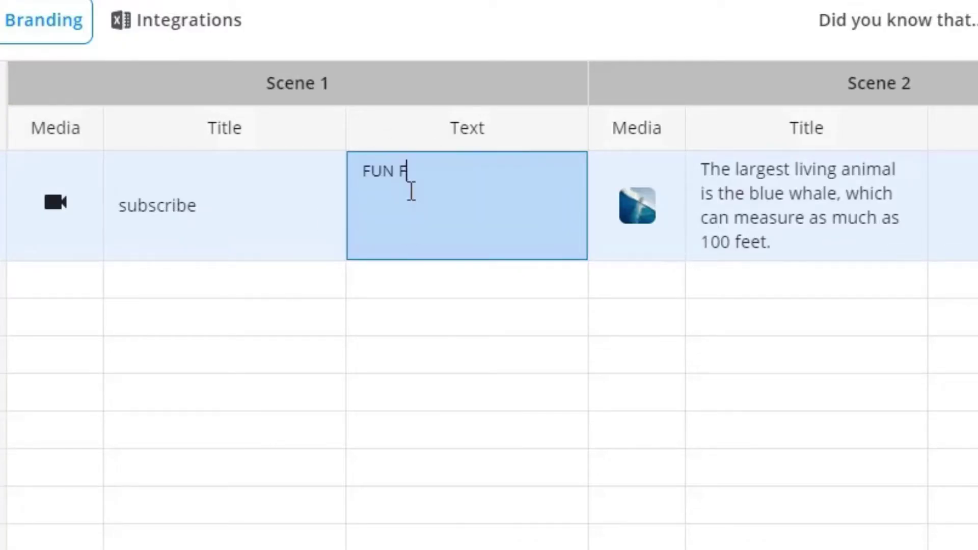
type("ACTS ABOUT SUBSCRIBING")
Step: Swap scene 2's footage for a Pexels 'CAT' video and scrub the preview to the end
left_click(619, 223)
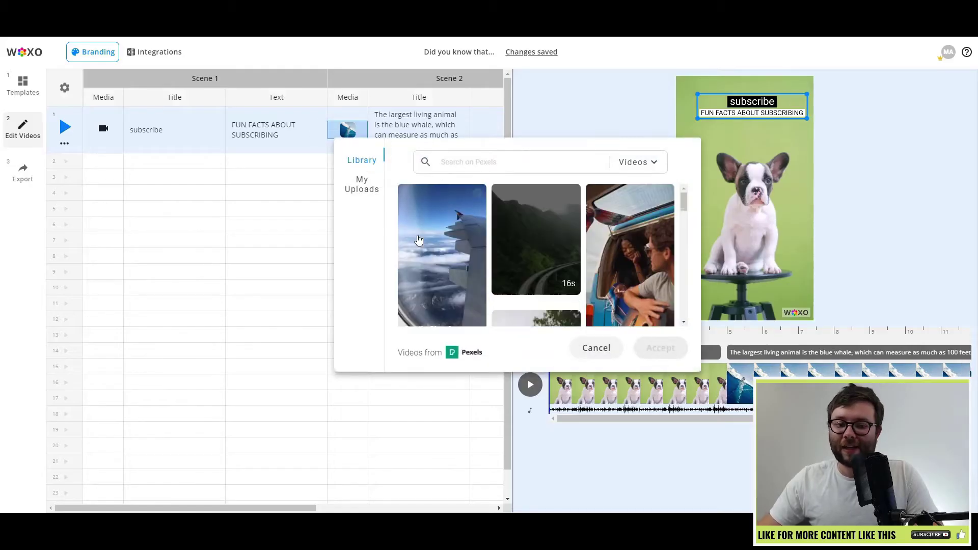
scroll(537, 249, "down", 3)
left_click(509, 164)
type("CAT")
key("Escape")
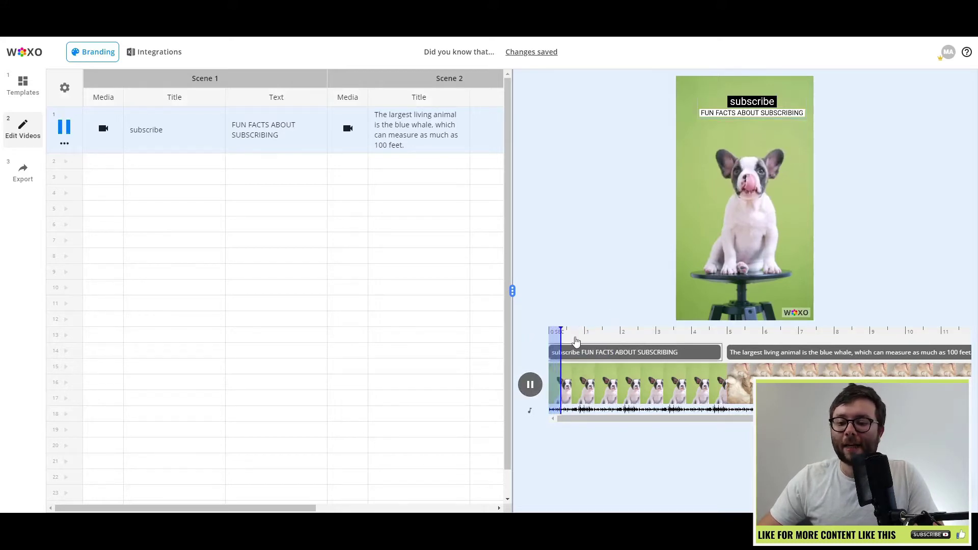
left_click_drag(622, 332, 968, 338)
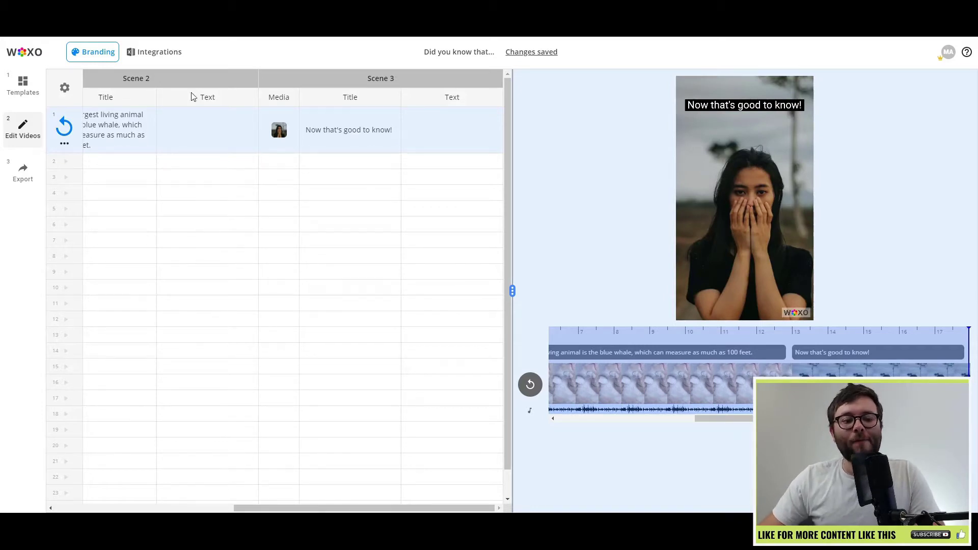
scroll(156, 153, "left", 5)
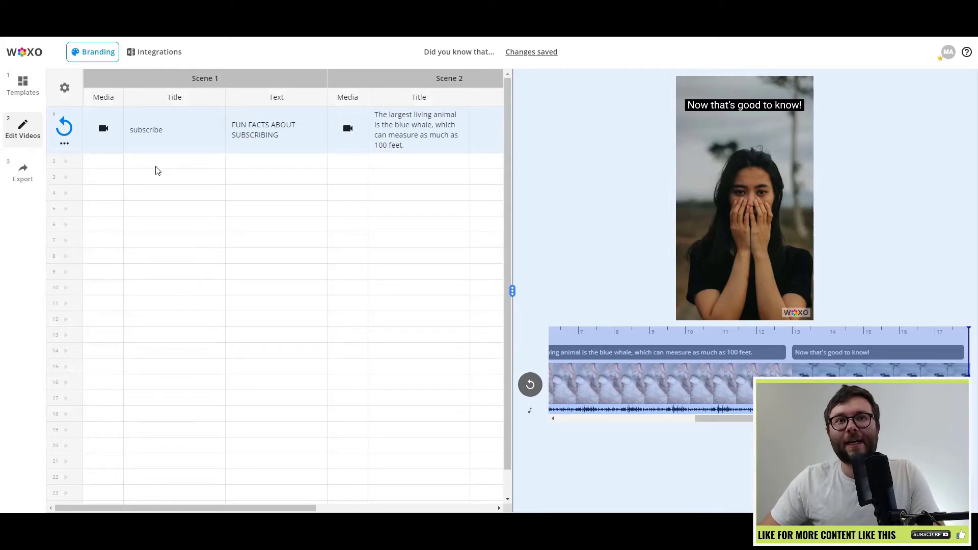
Step: Duplicate the first video into row 2, then close row 2's media picker unchanged
left_click(156, 168)
left_click_drag(208, 426, 347, 428)
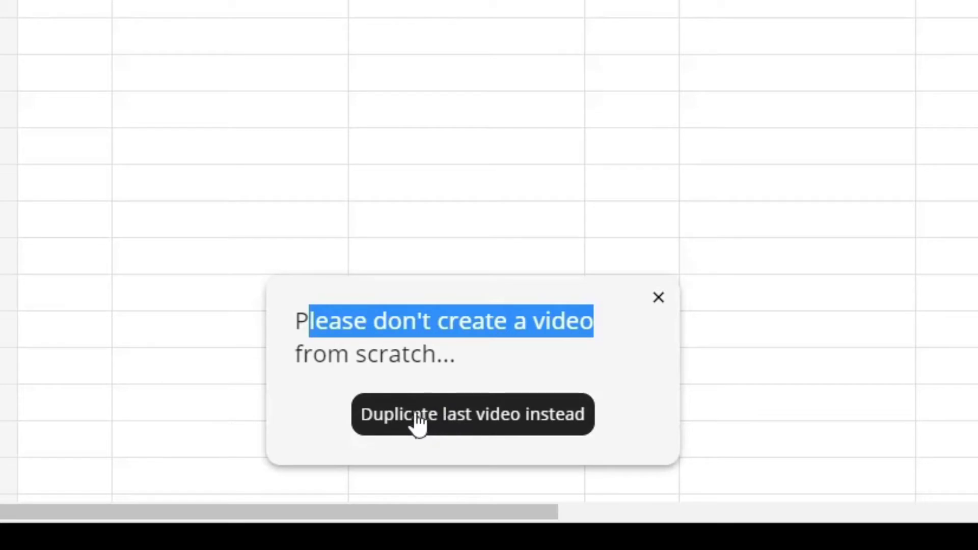
left_click(444, 420)
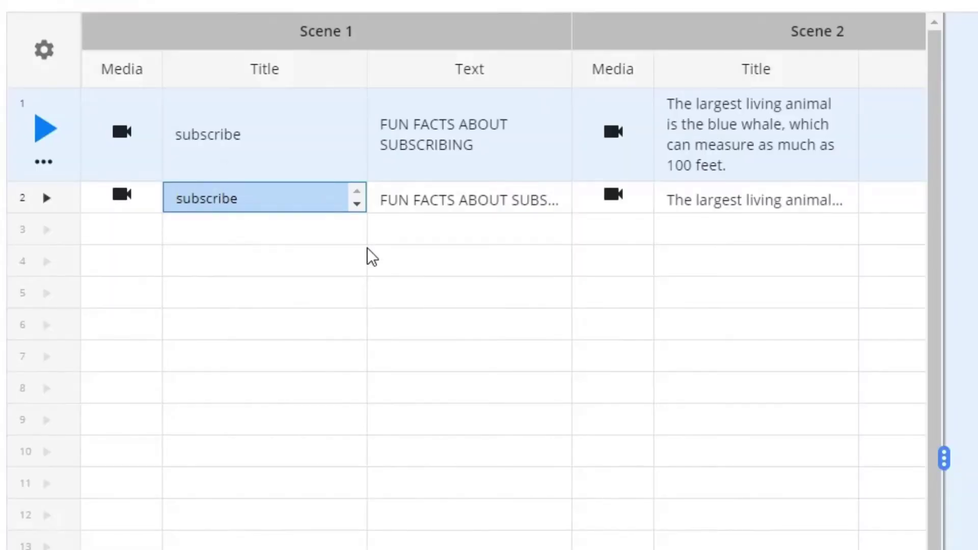
left_click(128, 202)
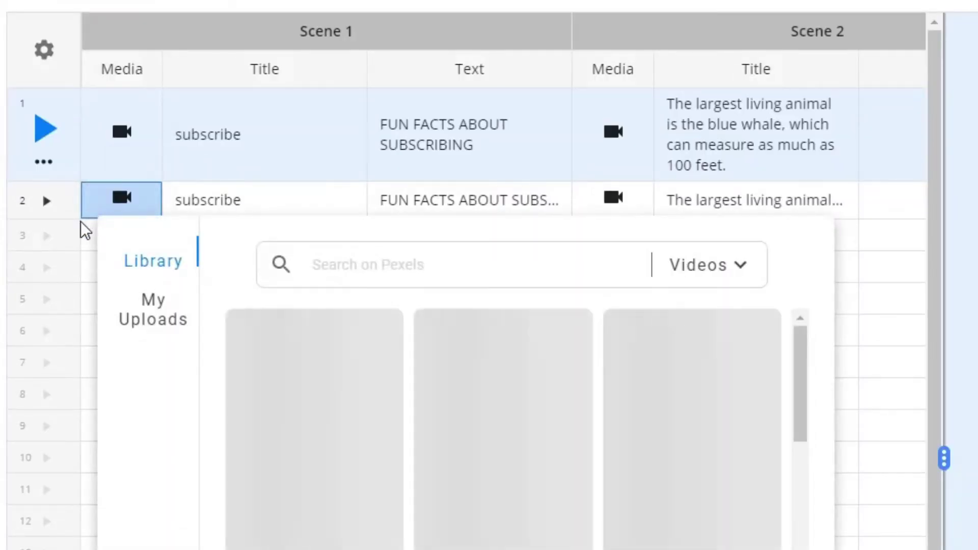
left_click(45, 204)
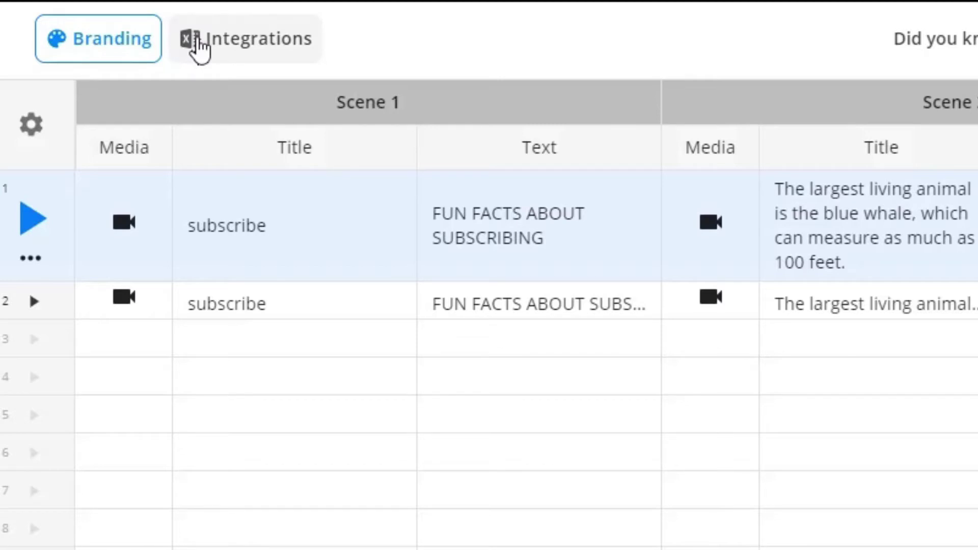
Step: Choose Import GoogleSheet from the Integrations menu
left_click(134, 53)
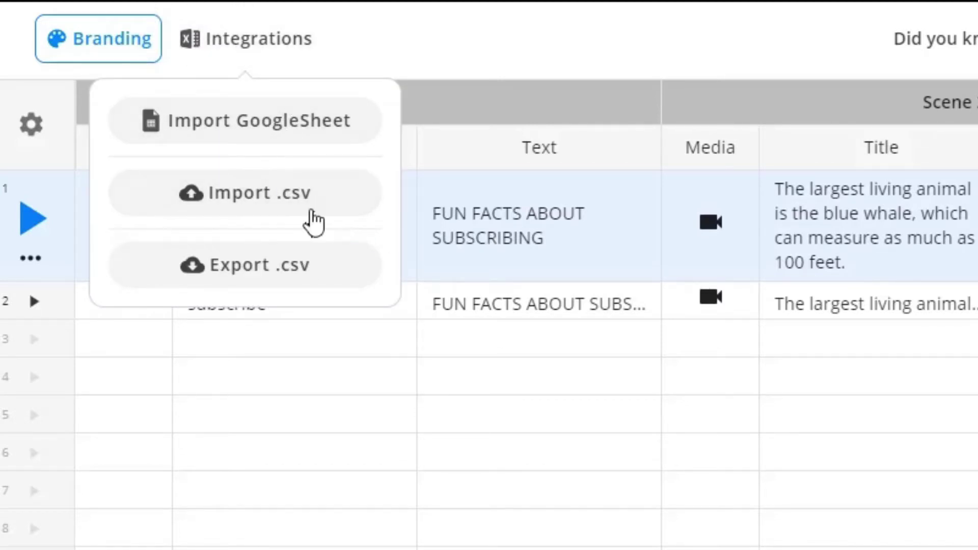
left_click(303, 123)
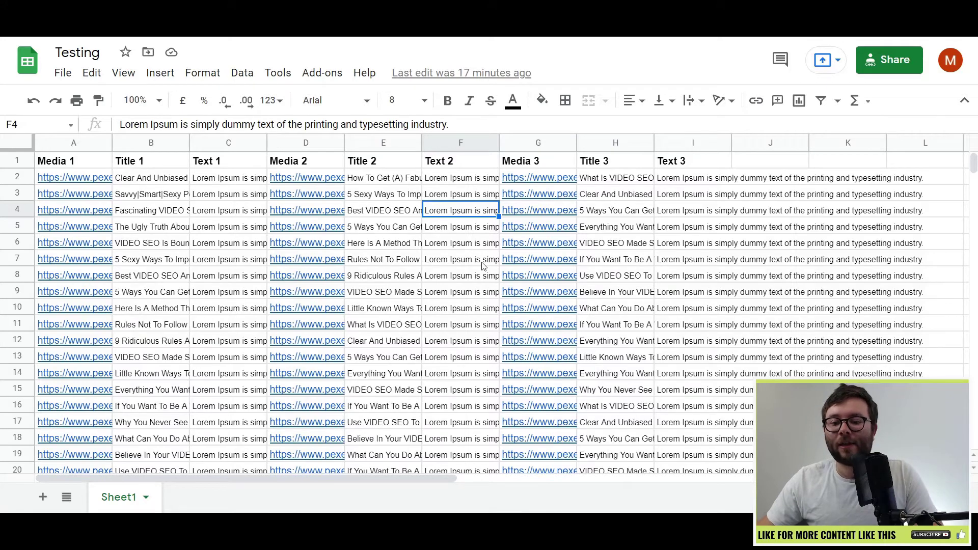
Step: Walk through the sheet's Media 1, Title 1 and Text 1 column headers
left_click(447, 261)
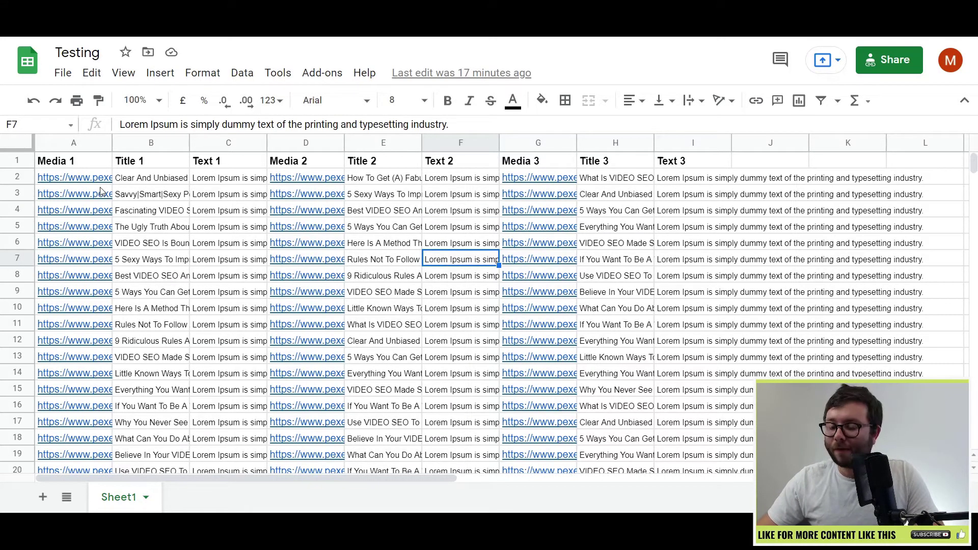
left_click(68, 161)
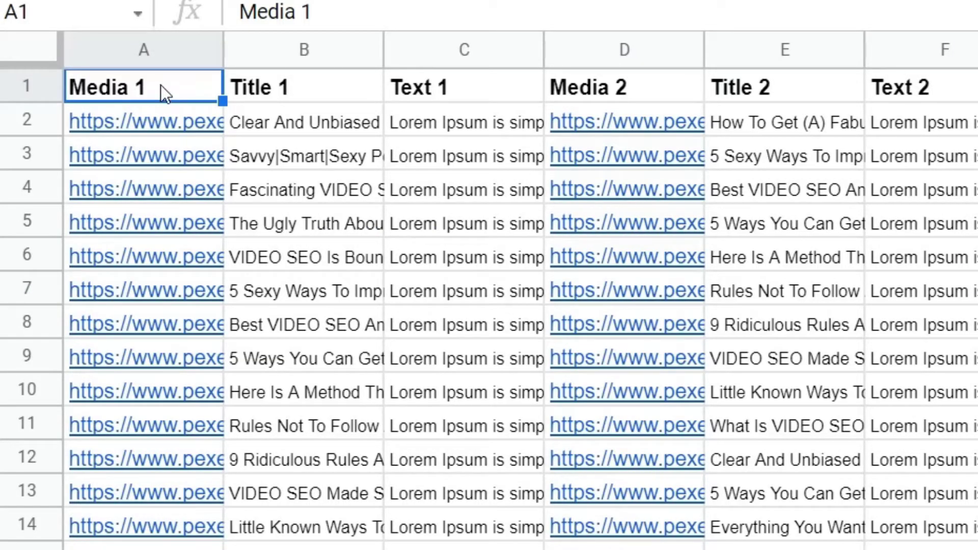
left_click(270, 90)
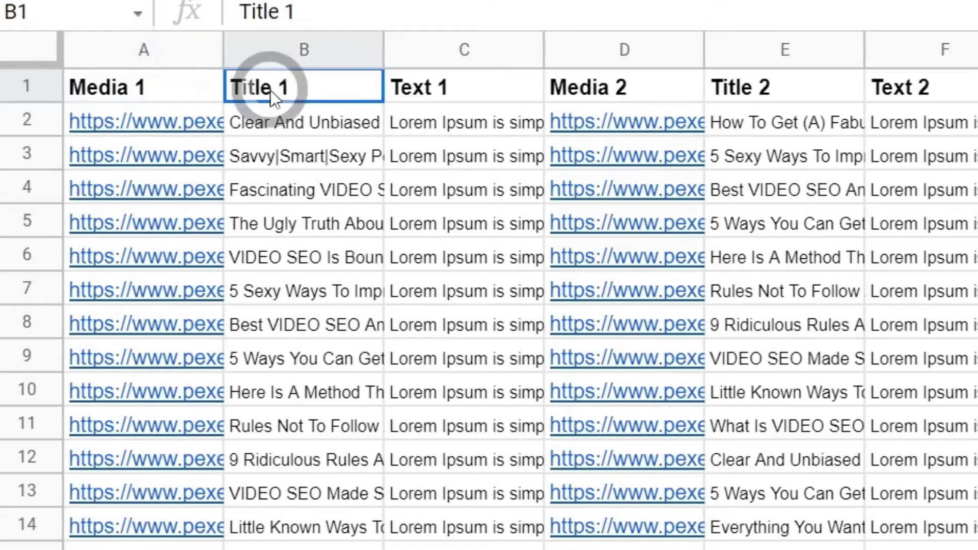
left_click(418, 122)
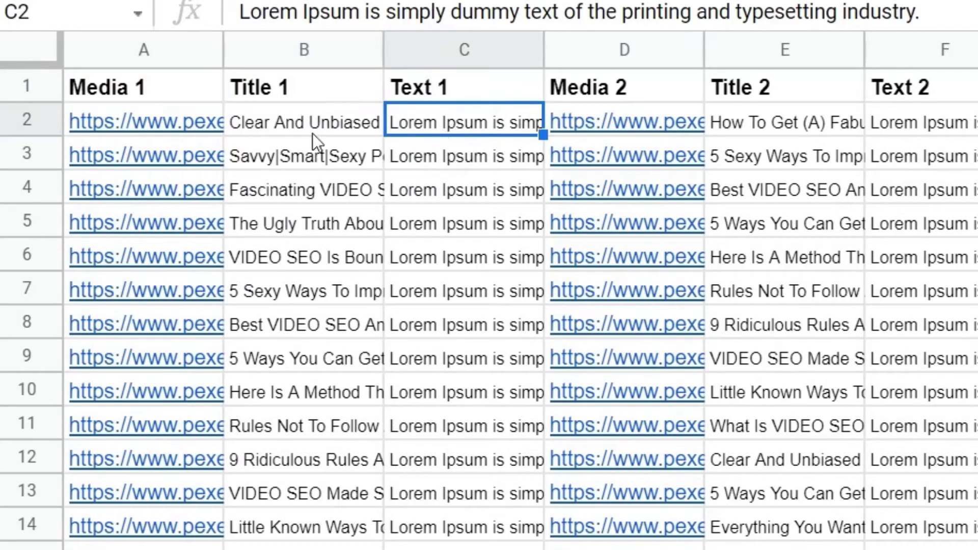
left_click(136, 90)
left_click(319, 90)
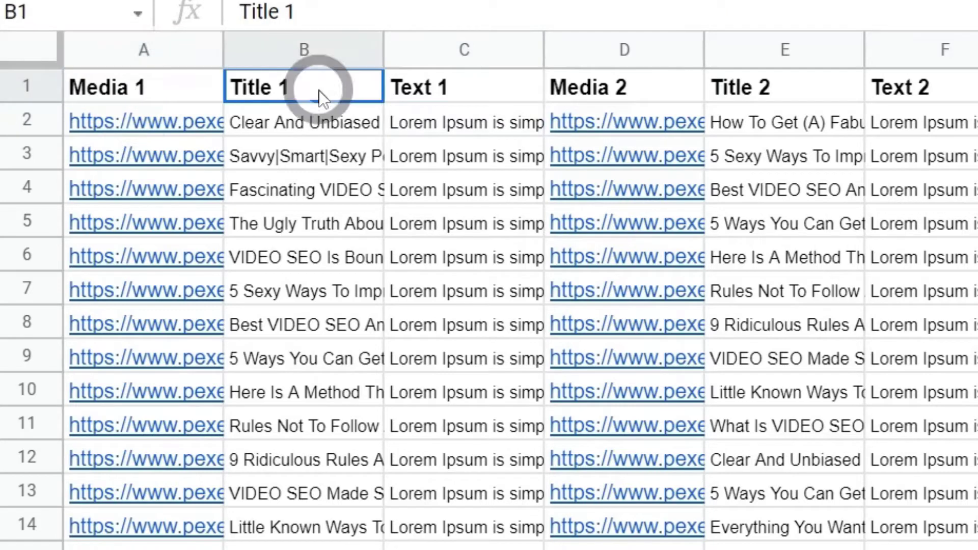
left_click(421, 89)
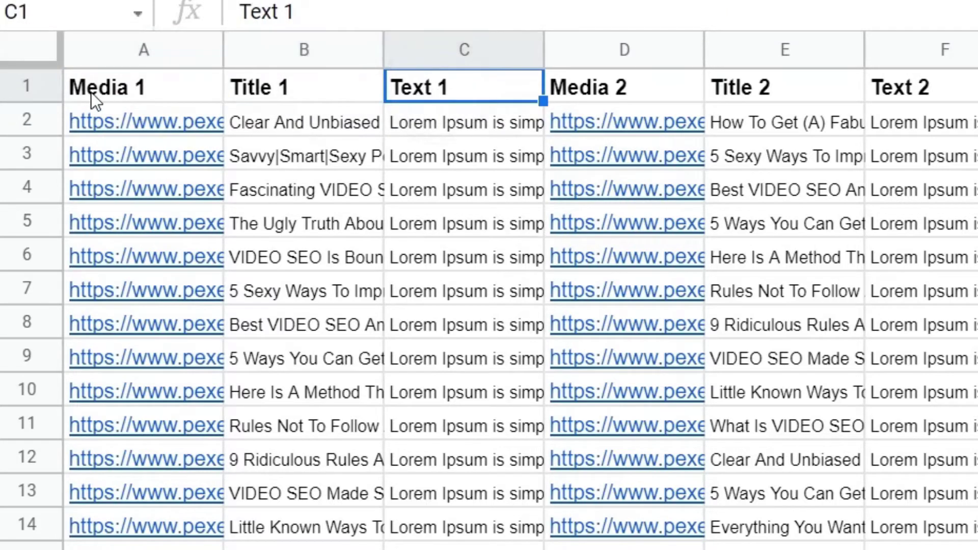
left_click(127, 90)
left_click(320, 87)
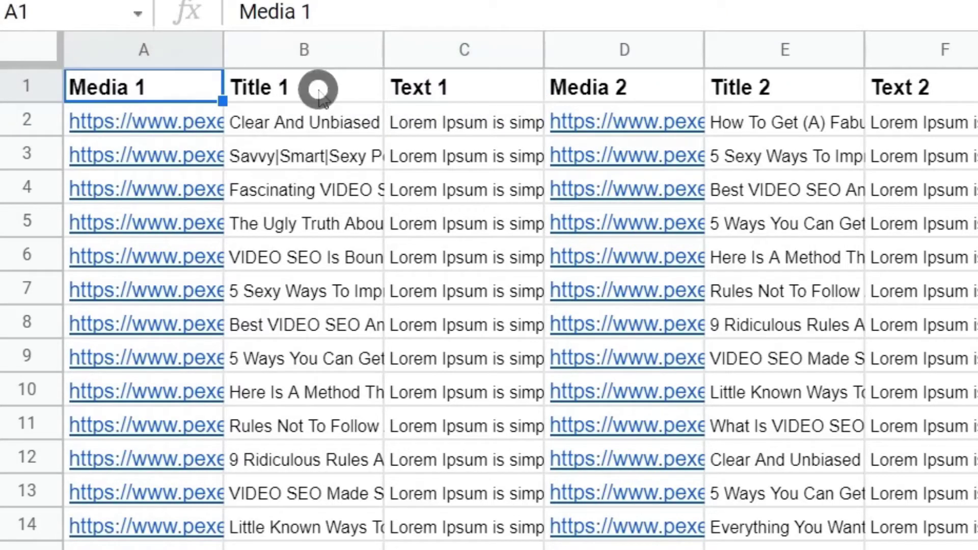
left_click(487, 96)
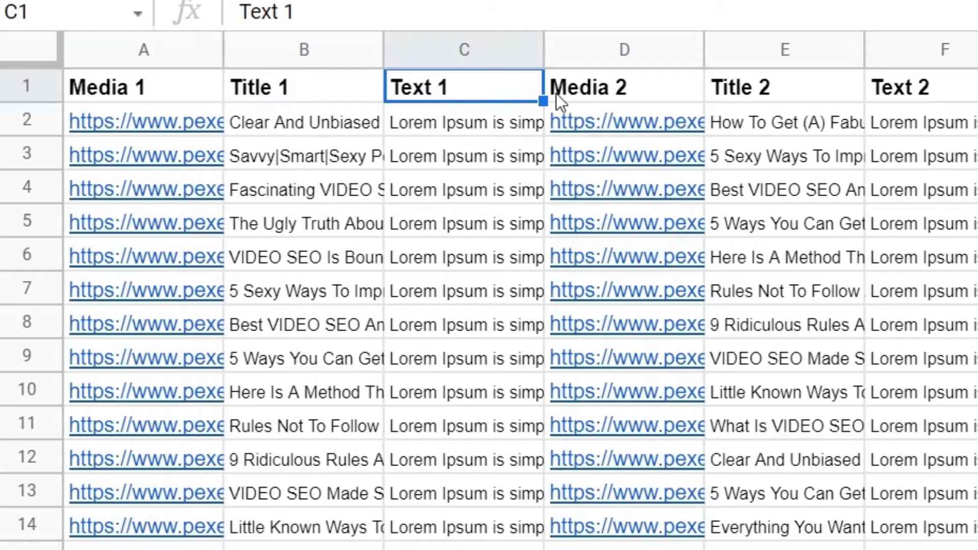
Step: Walk through the Media, Title and Text headers for scenes 2 and 3, ending after Text 3
left_click(612, 91)
left_click(785, 97)
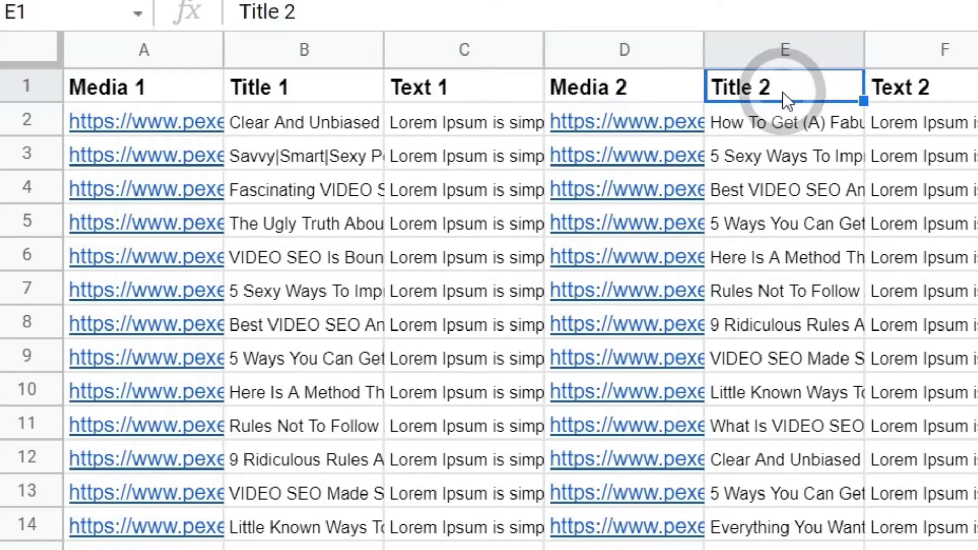
left_click(952, 97)
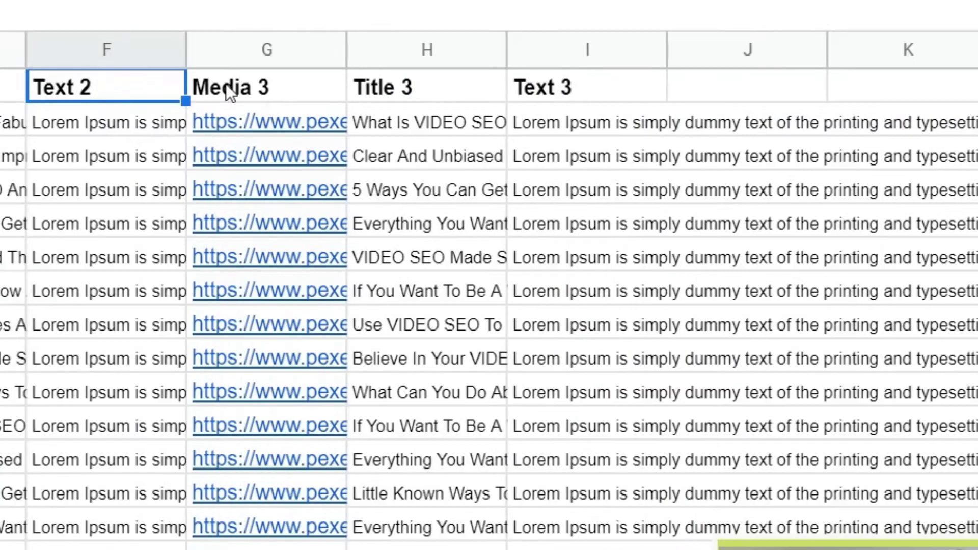
left_click(225, 84)
left_click(441, 83)
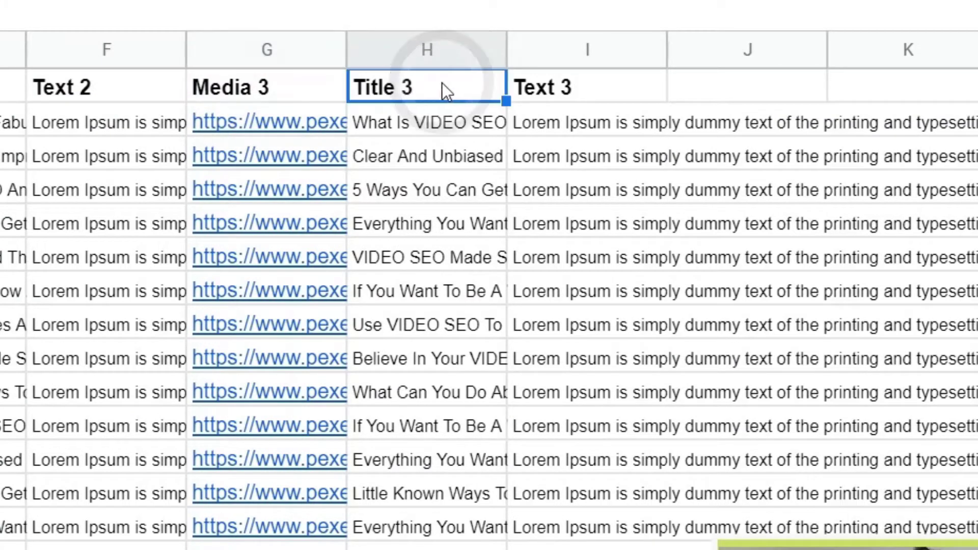
left_click(576, 87)
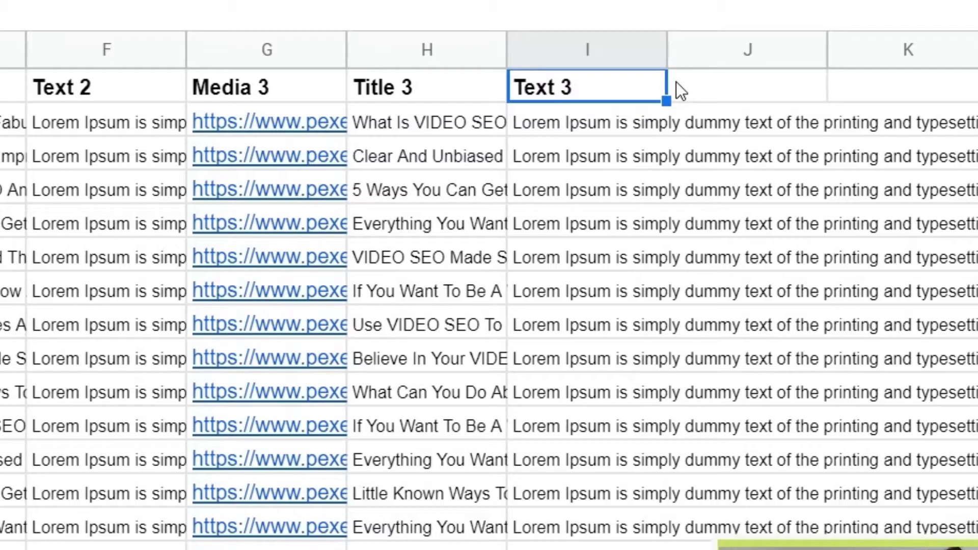
left_click(695, 91)
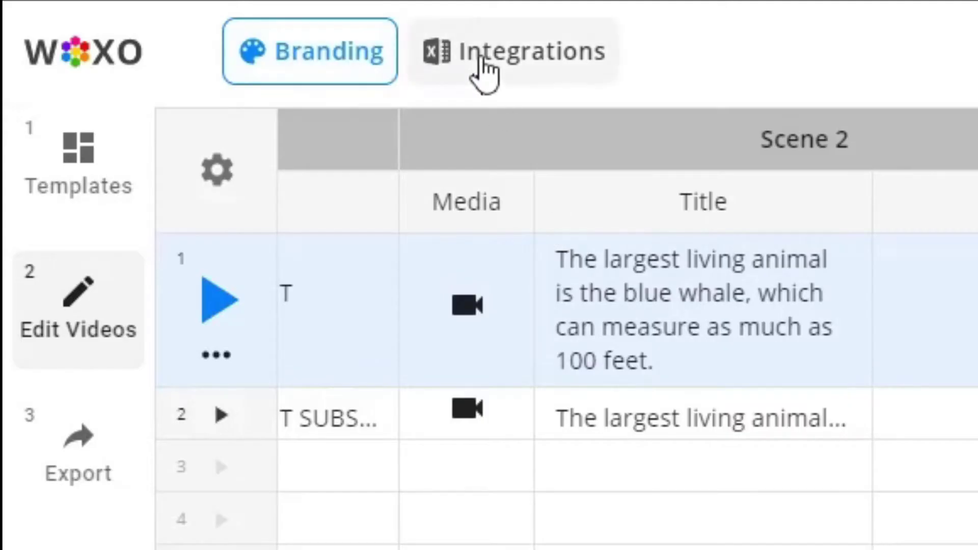
Step: Paste the Google Sheet link into Import GoogleSheet and pull its data
left_click(477, 61)
left_click(515, 170)
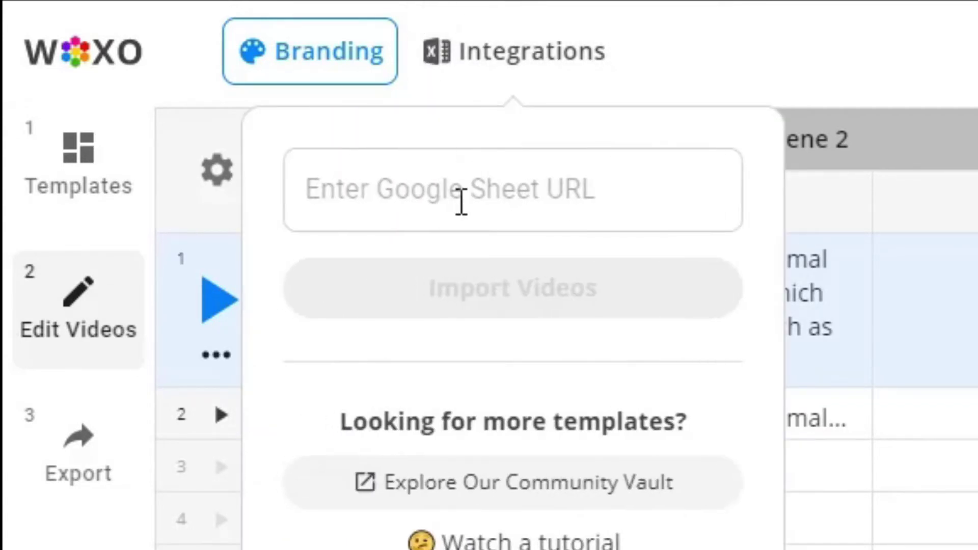
left_click(461, 201)
key("ctrl+v")
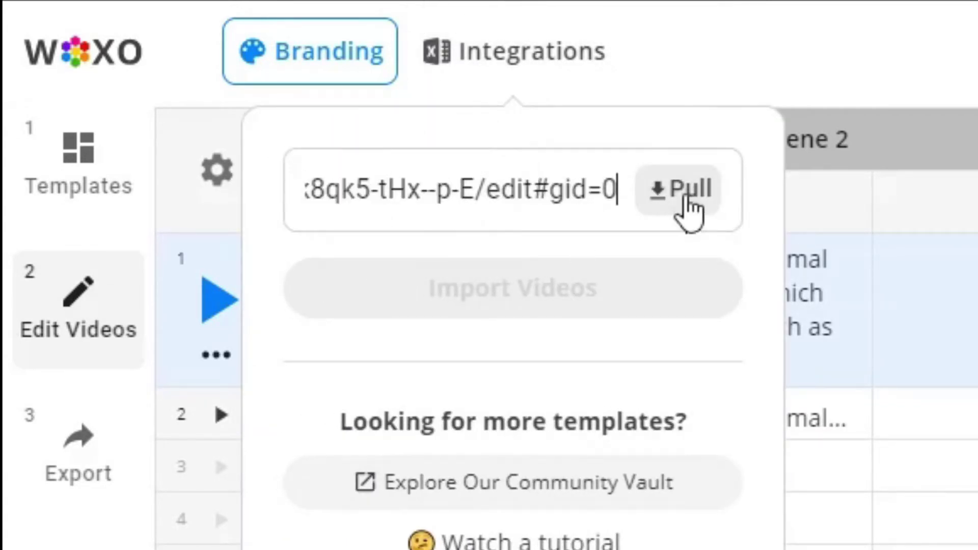
left_click(683, 198)
Step: Import the 19 pulled videos into the grid
left_click_drag(323, 351, 428, 357)
left_click(414, 367)
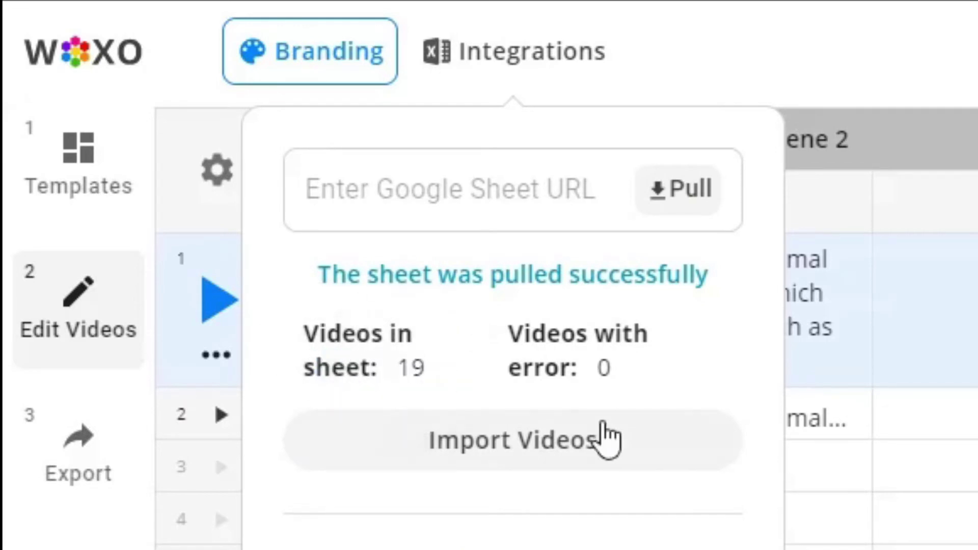
double_click(402, 367)
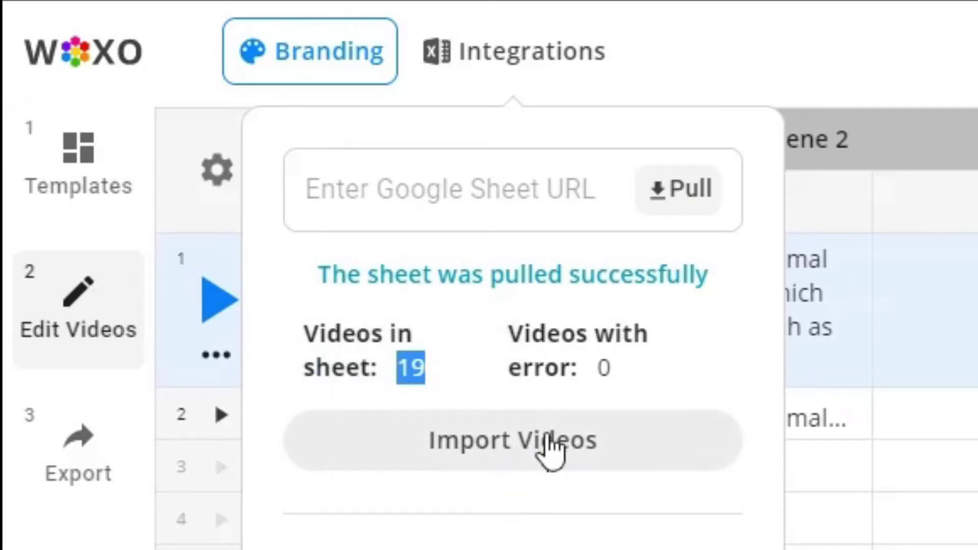
left_click(514, 439)
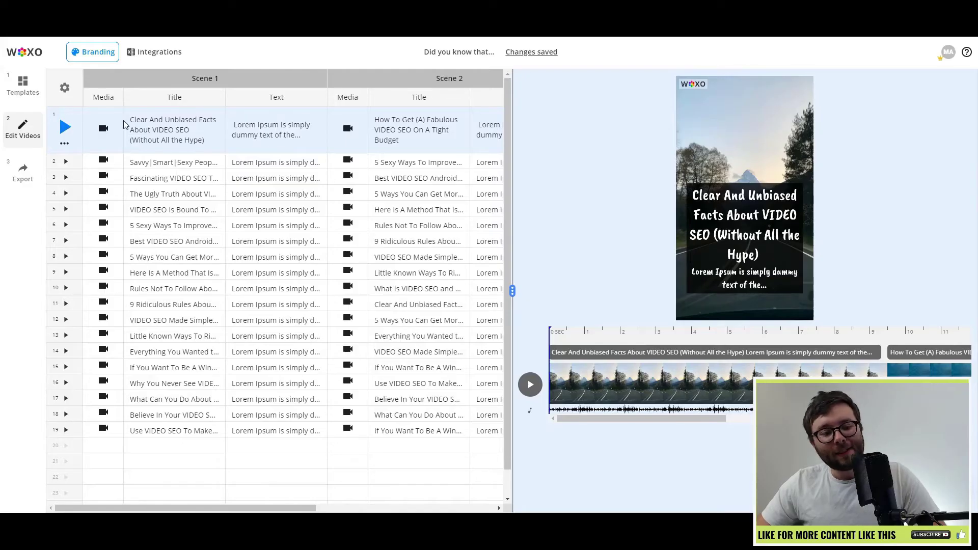
Step: Preview the imported Scene 2 and Scene 3 clips from the timeline
scroll(250, 204, "down", 2)
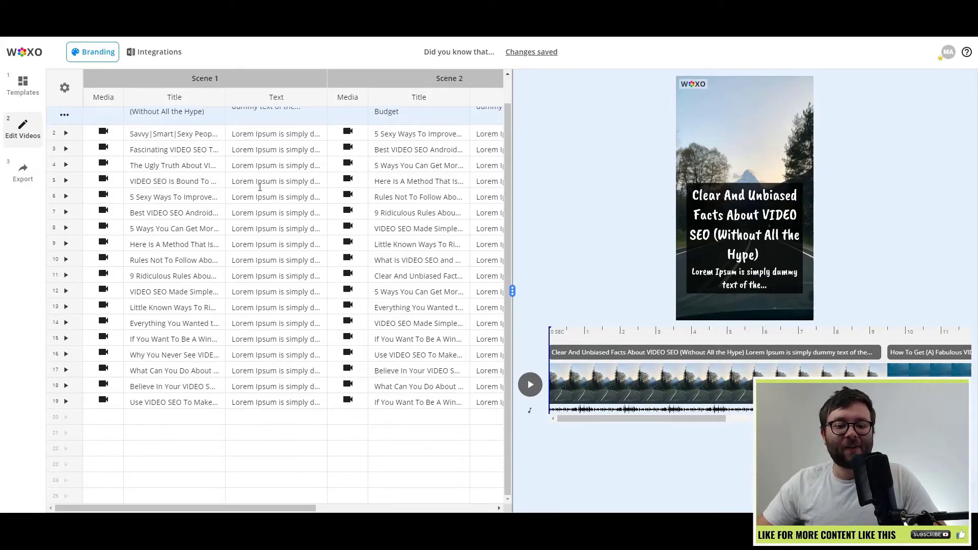
scroll(250, 242, "up", 3)
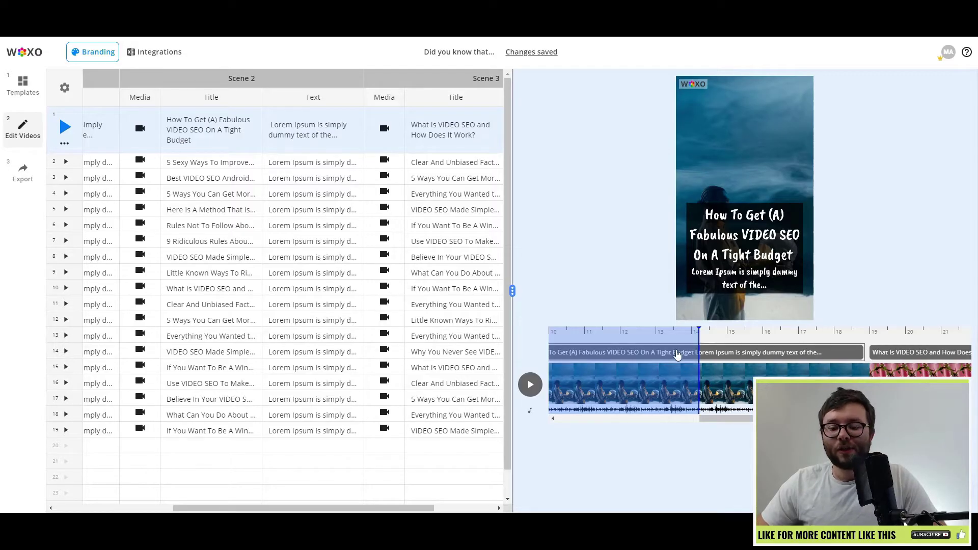
left_click(621, 358)
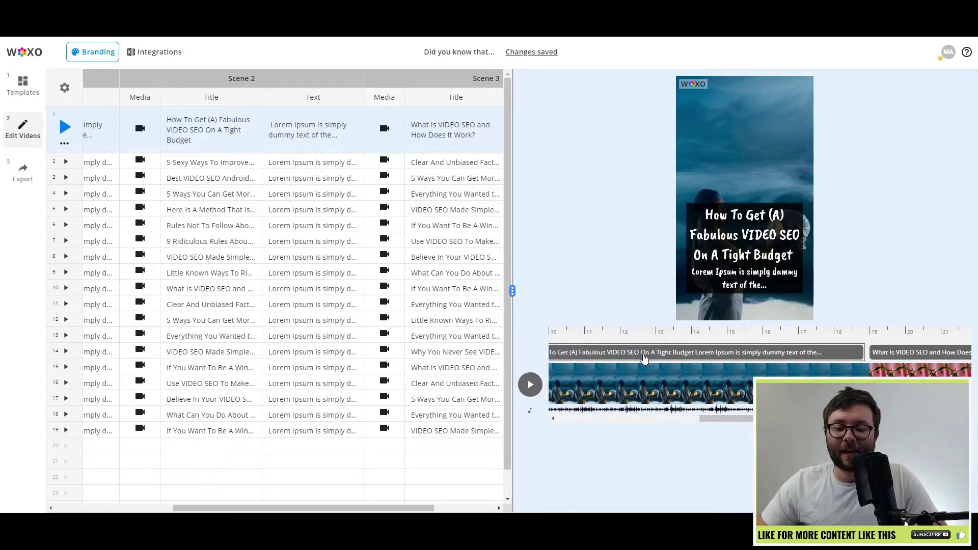
double_click(644, 352)
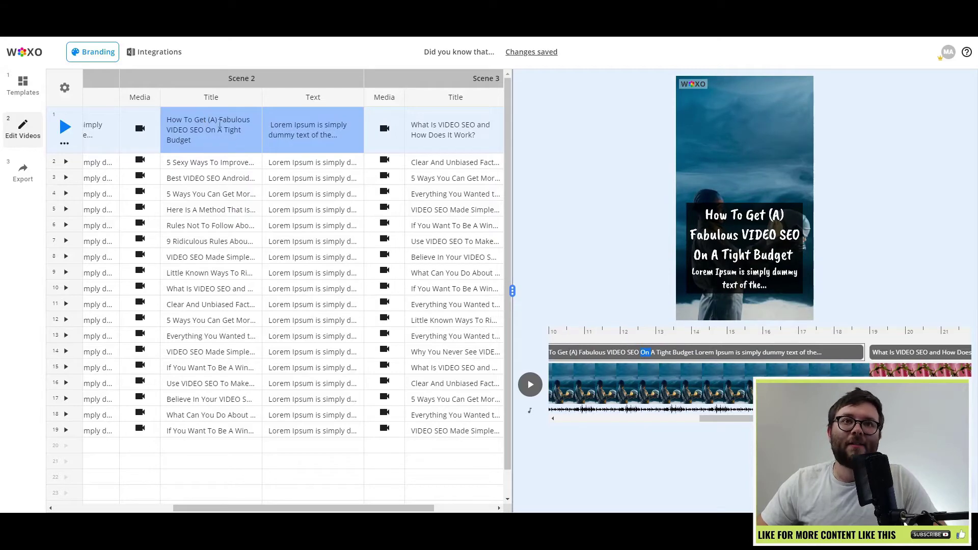
left_click(910, 343)
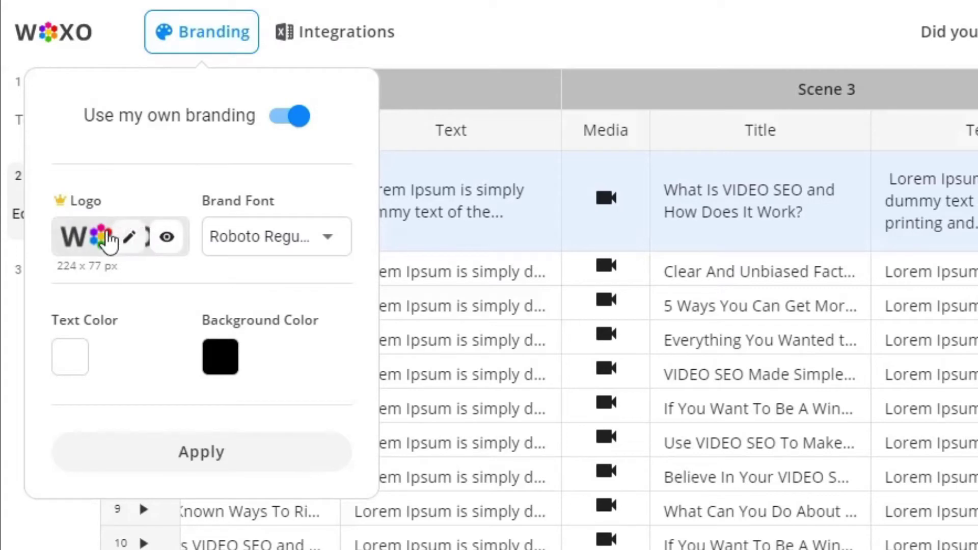
Step: Inspect Branding's uploaded logos and Brand Font list without changing any settings
left_click(332, 117)
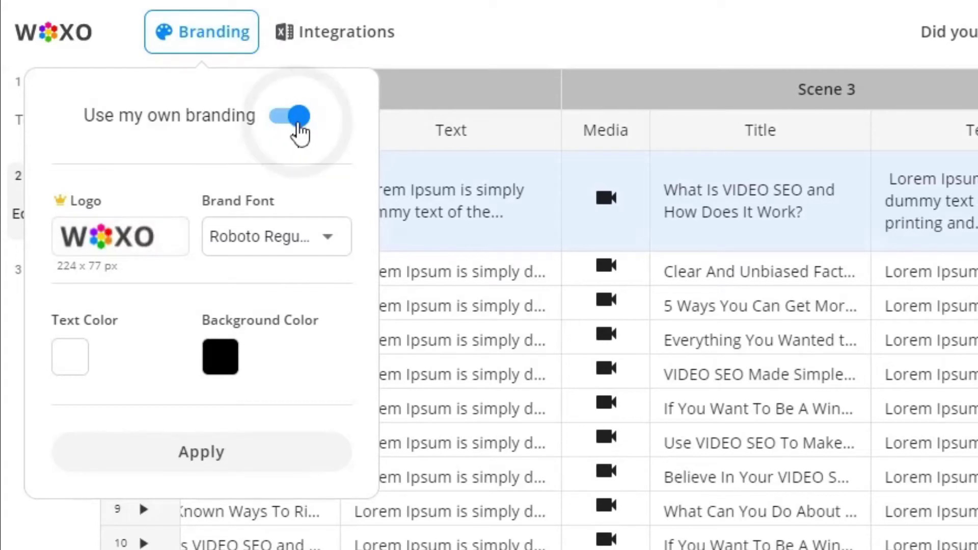
mouse_move(106, 245)
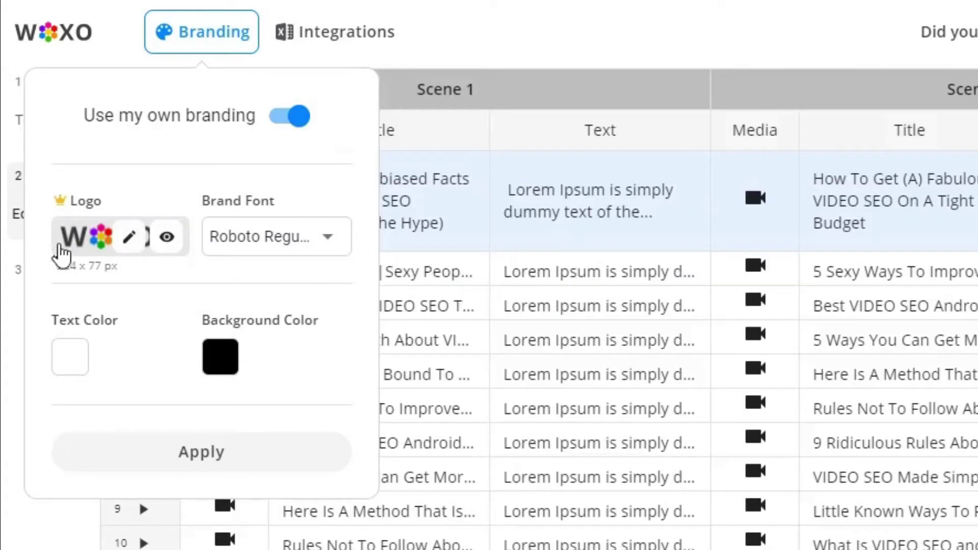
left_click(78, 249)
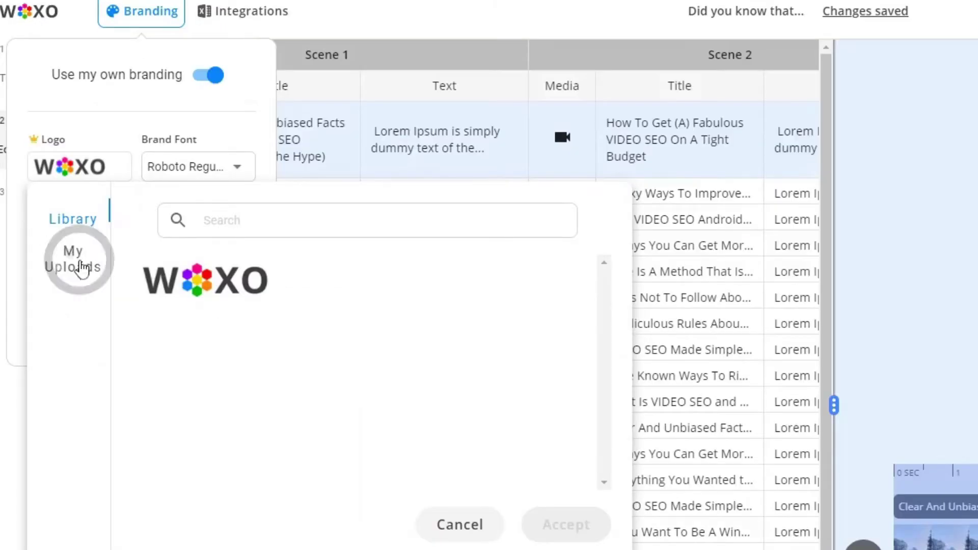
left_click(71, 273)
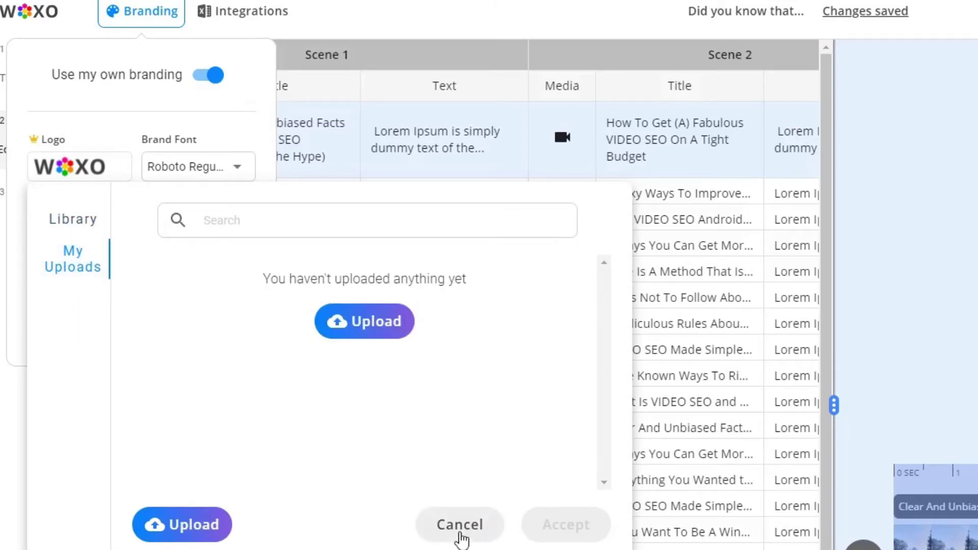
left_click(461, 538)
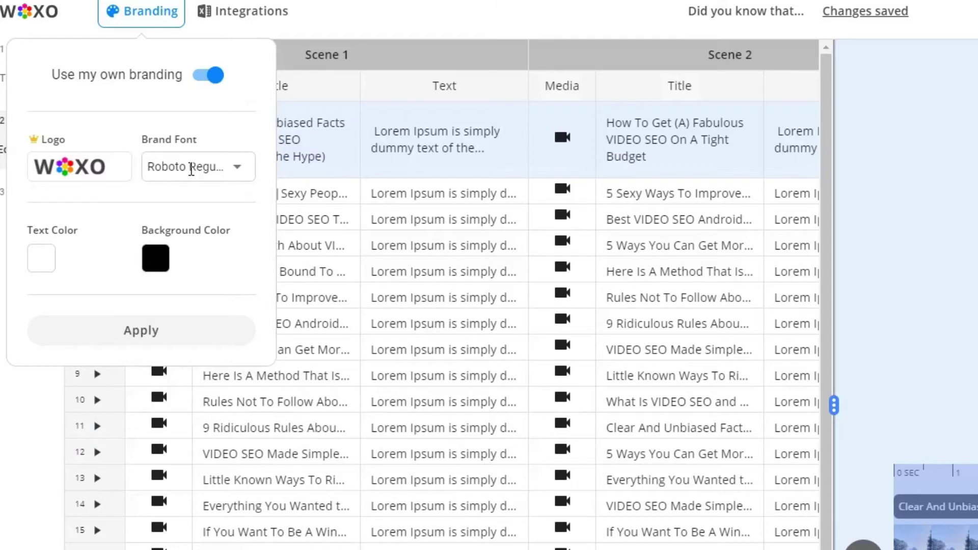
left_click(191, 169)
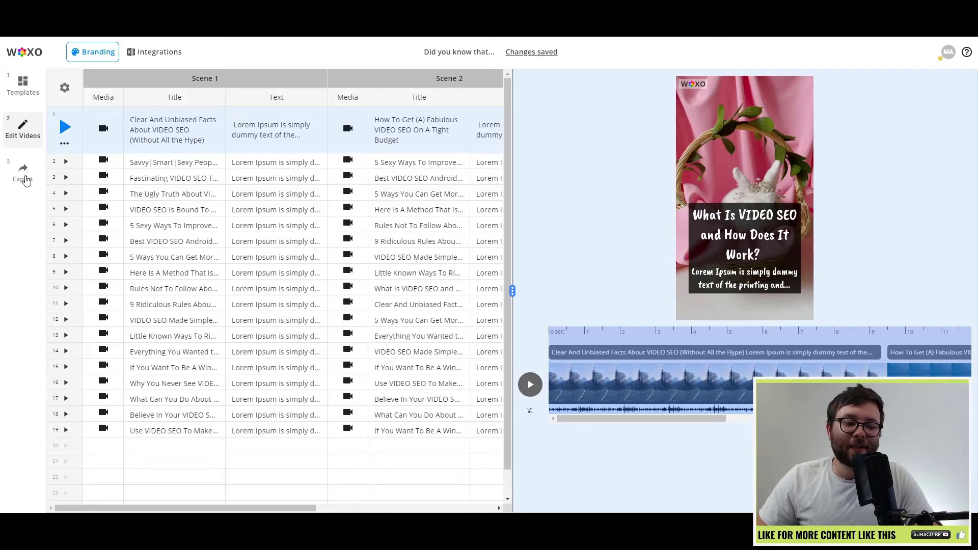
Step: Build all 19 videos from the Export page
left_click(24, 174)
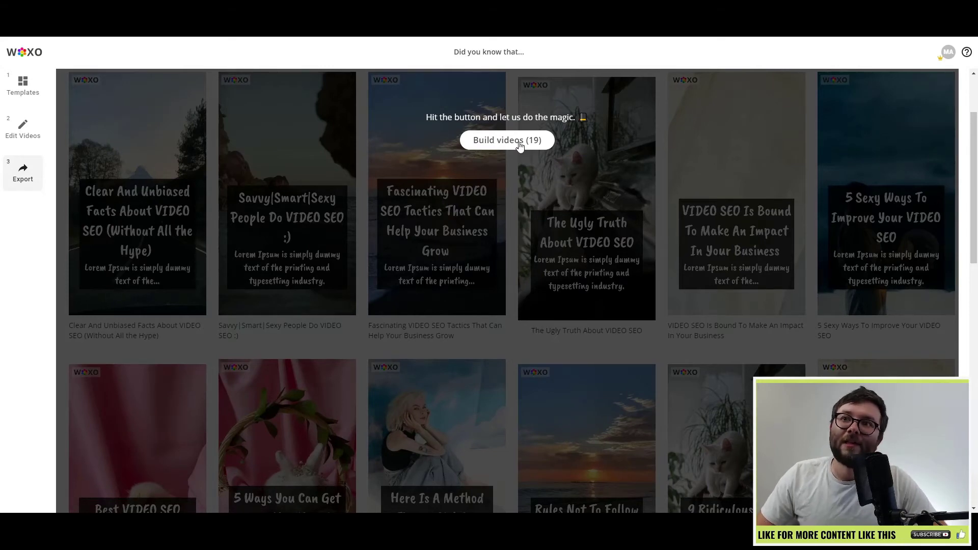
left_click(520, 145)
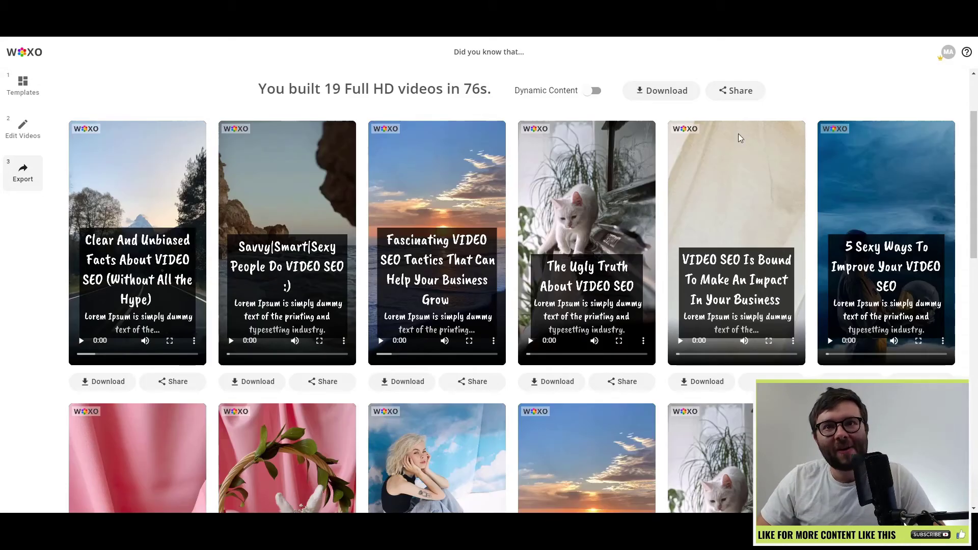
scroll(689, 143, "down", 7)
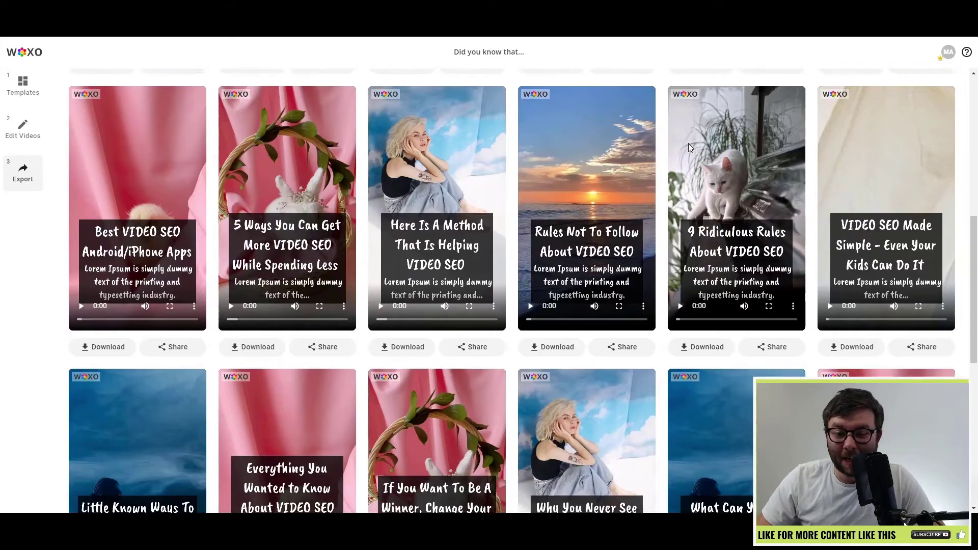
scroll(689, 142, "down", 2)
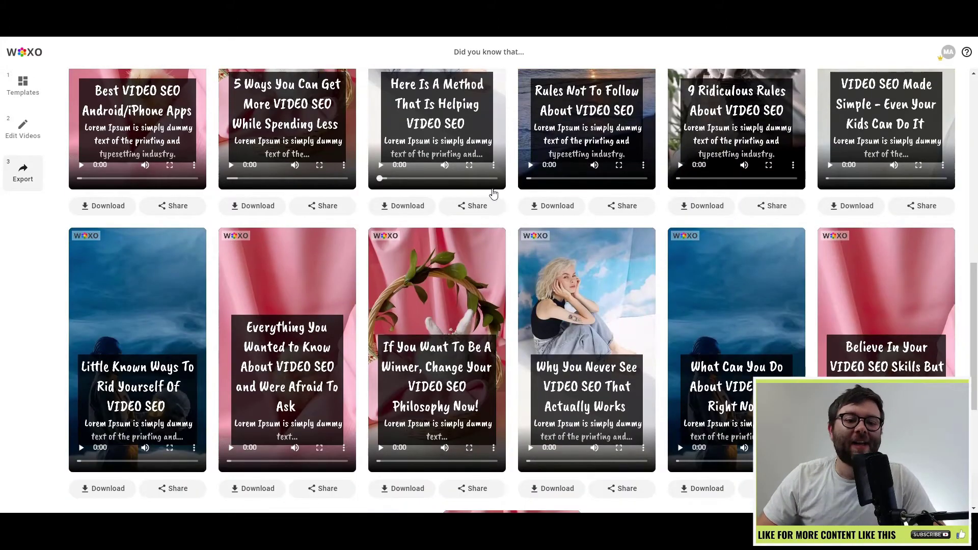
scroll(493, 193, "up", 5)
scroll(539, 215, "up", 6)
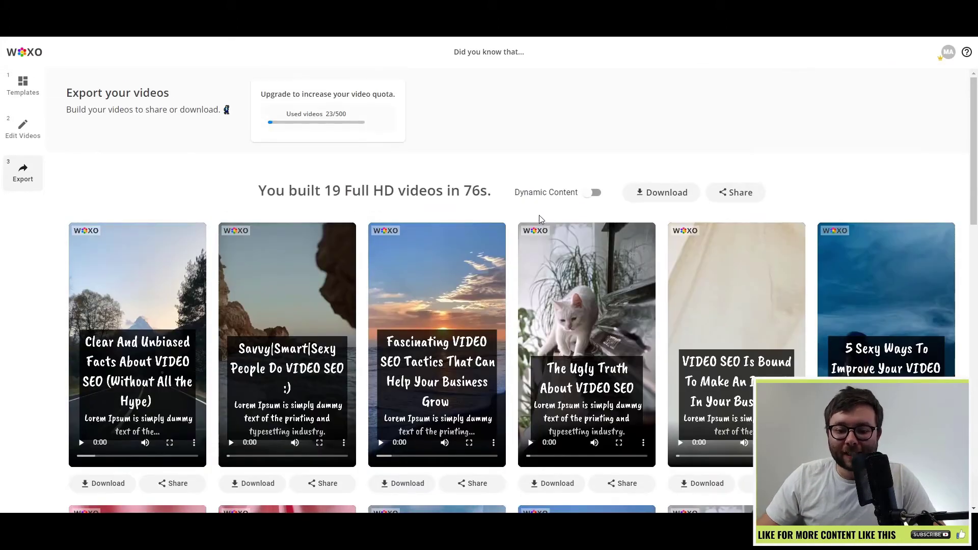
Step: Look over the 19 built Full HD videos and their Share options
scroll(539, 215, "down", 4)
scroll(533, 218, "down", 9)
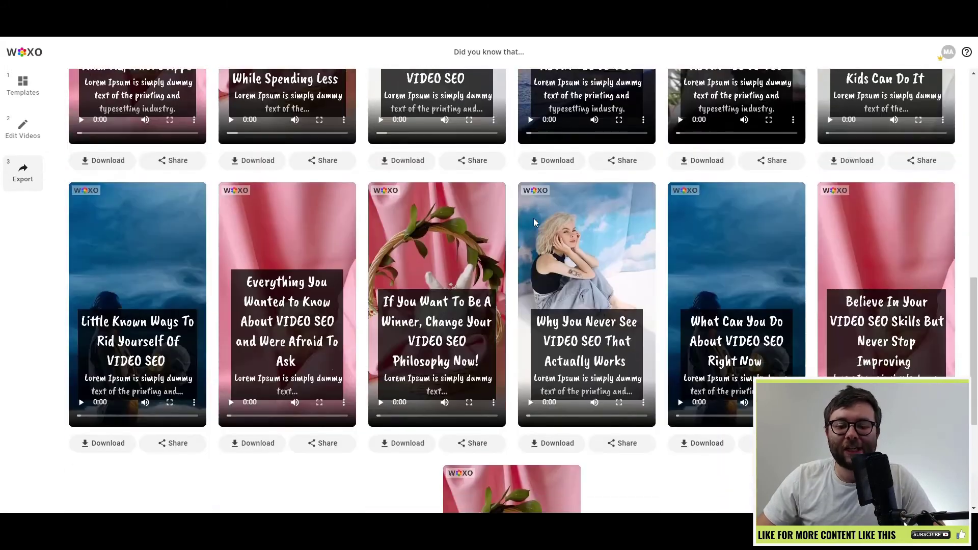
scroll(688, 275, "up", 2)
scroll(687, 275, "up", 12)
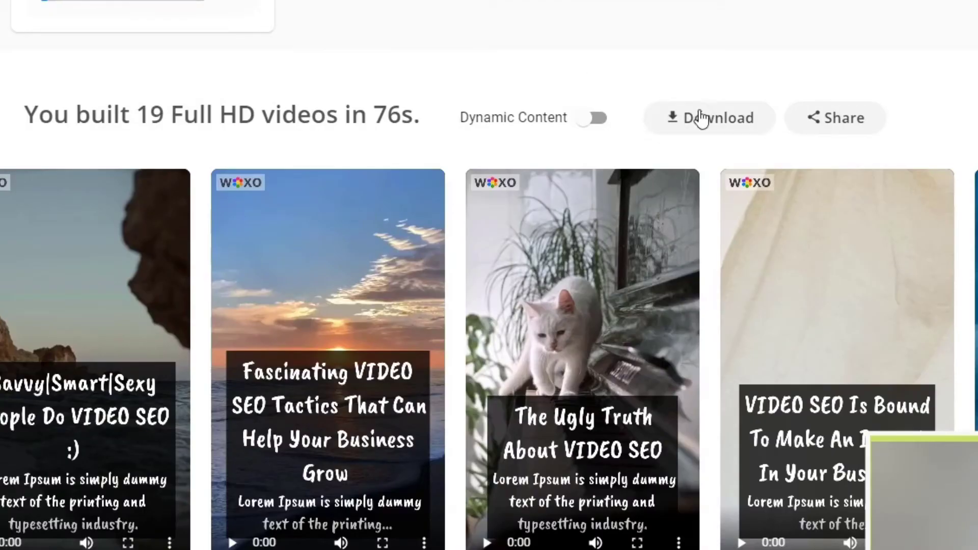
left_click(850, 123)
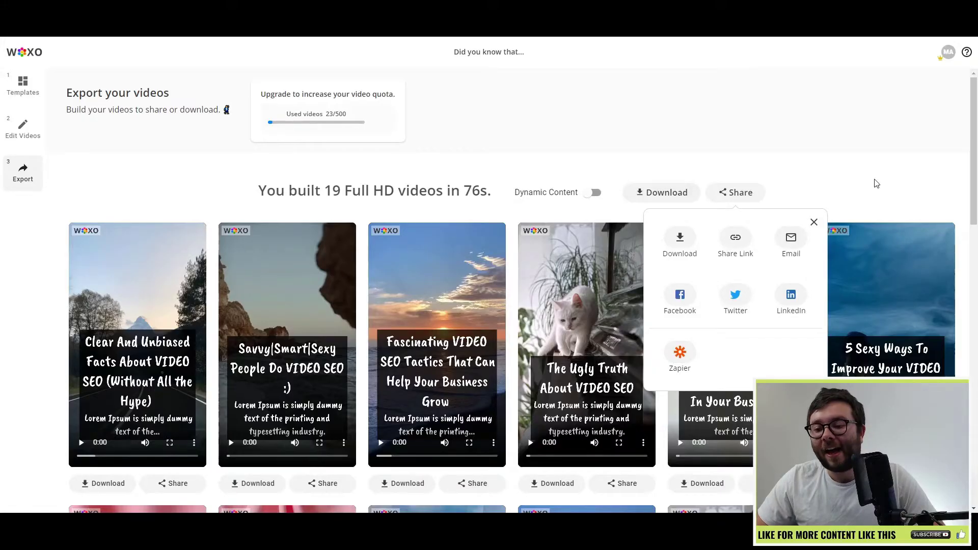
left_click(660, 197)
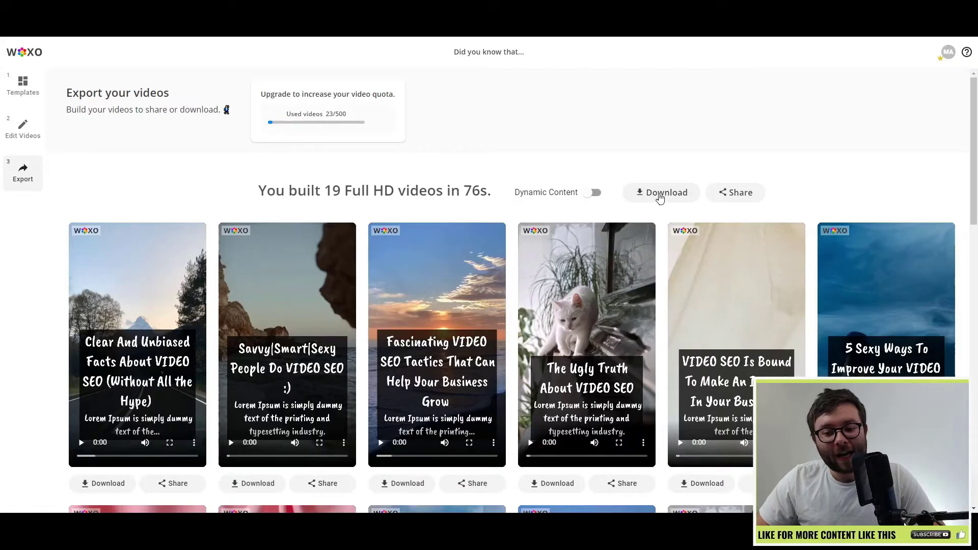
Step: Turn on Dynamic Content to list Video, Landing Page, Email Share, Thumbnails, Preview and Embed outputs
left_click(588, 196)
scroll(382, 347, "down", 1)
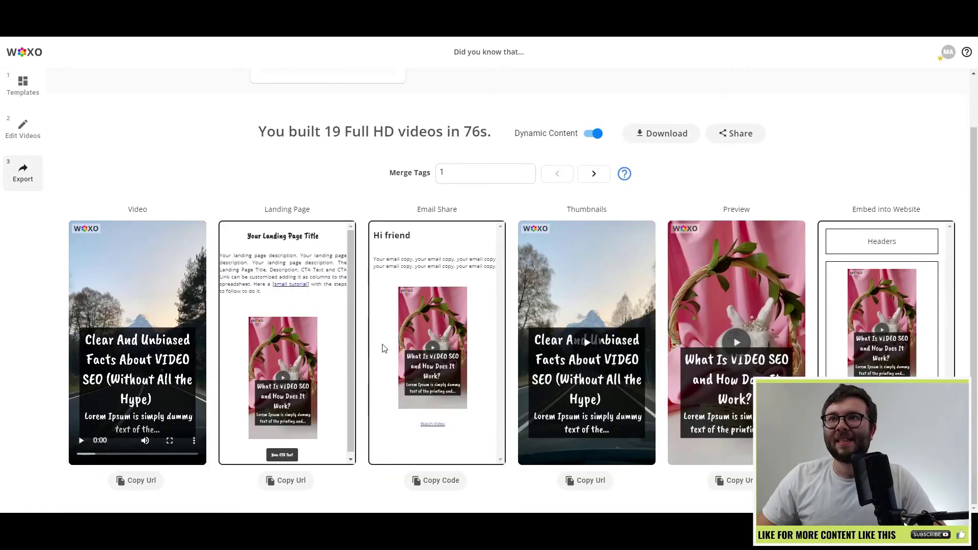
scroll(375, 323, "up", 1)
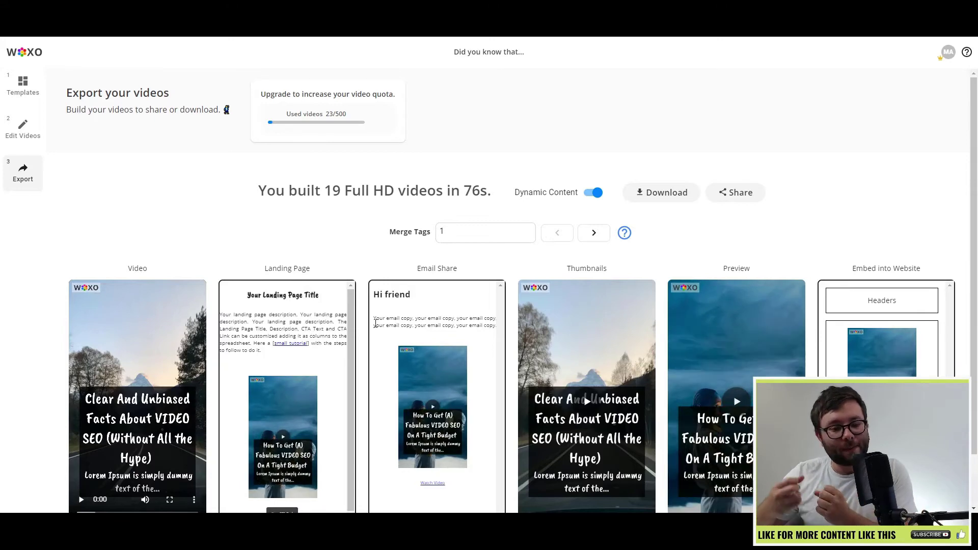
scroll(382, 269, "down", 1)
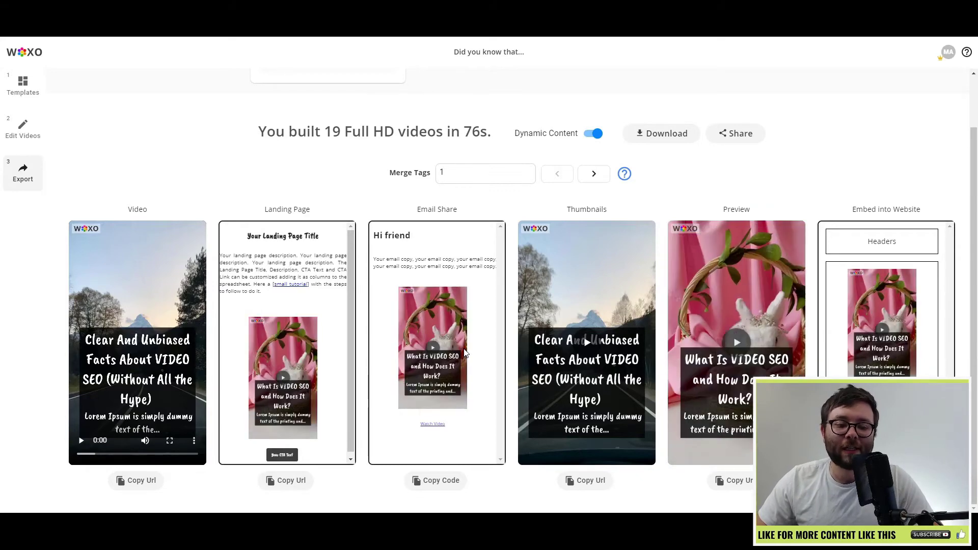
Step: Bring up the first video's share links and select the MailChimp URL and its merge tag
left_click(144, 489)
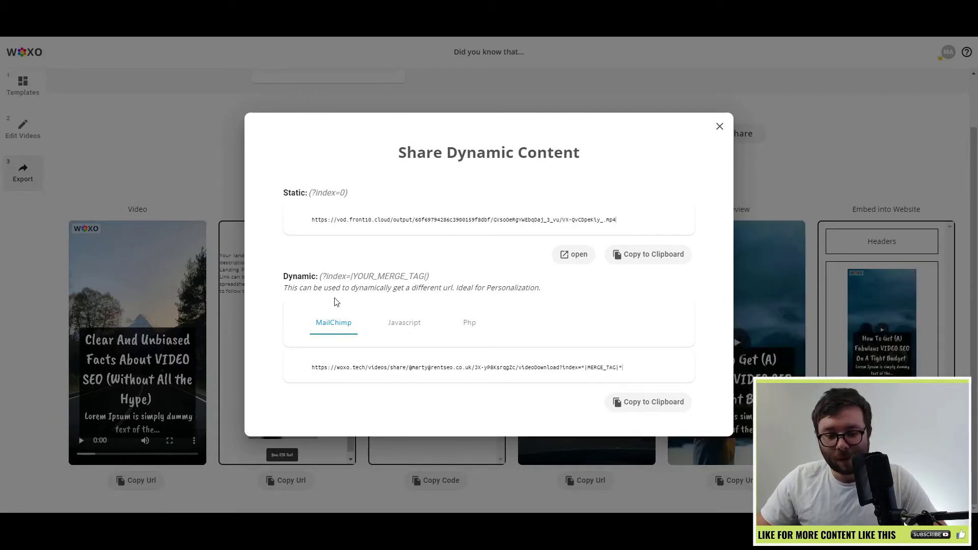
left_click(524, 368)
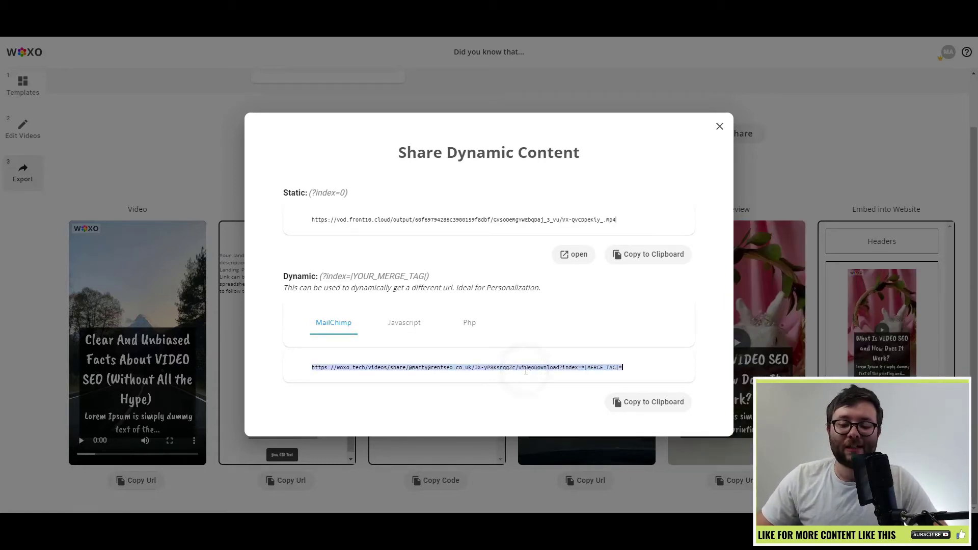
left_click_drag(585, 367, 618, 367)
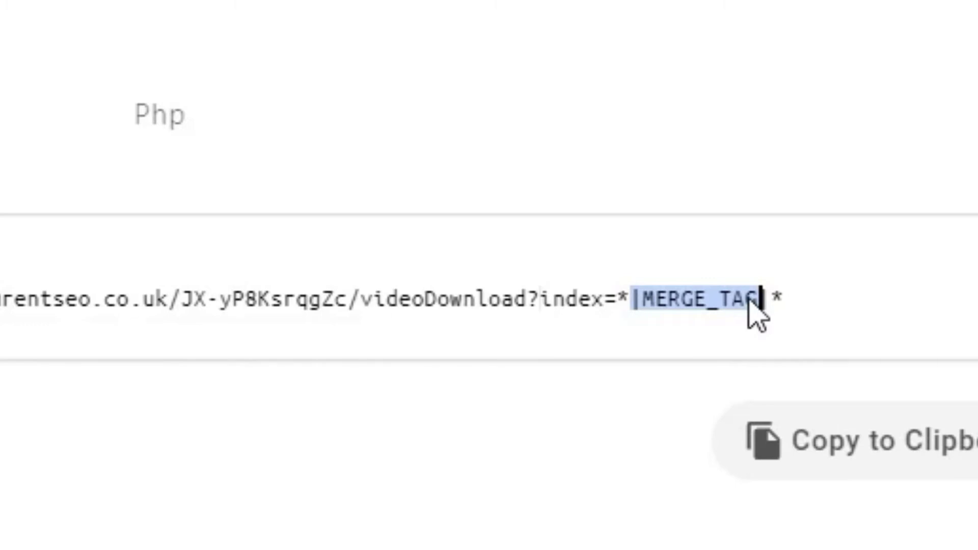
left_click_drag(631, 299, 775, 297)
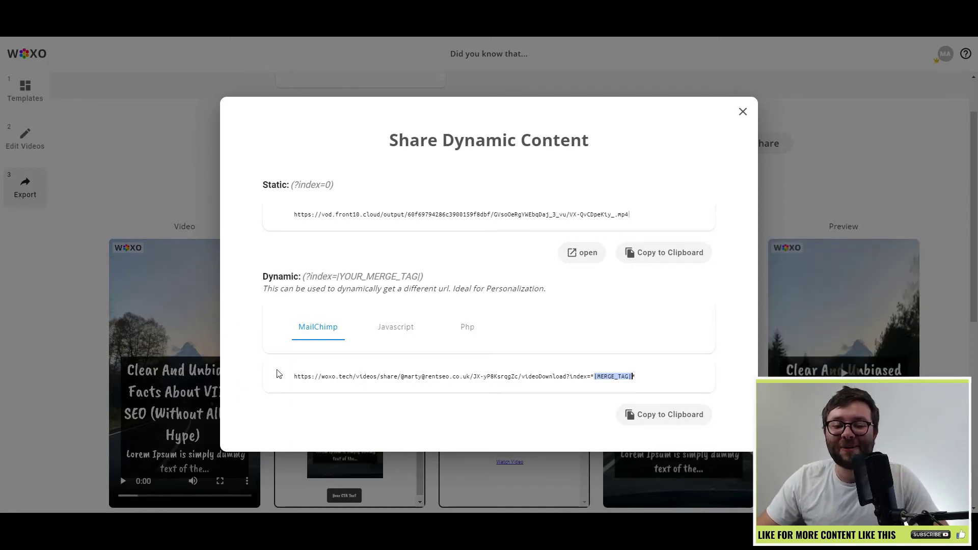
Step: Open the static video URL, play the downloaded video, then open the landing page link
left_click(524, 242)
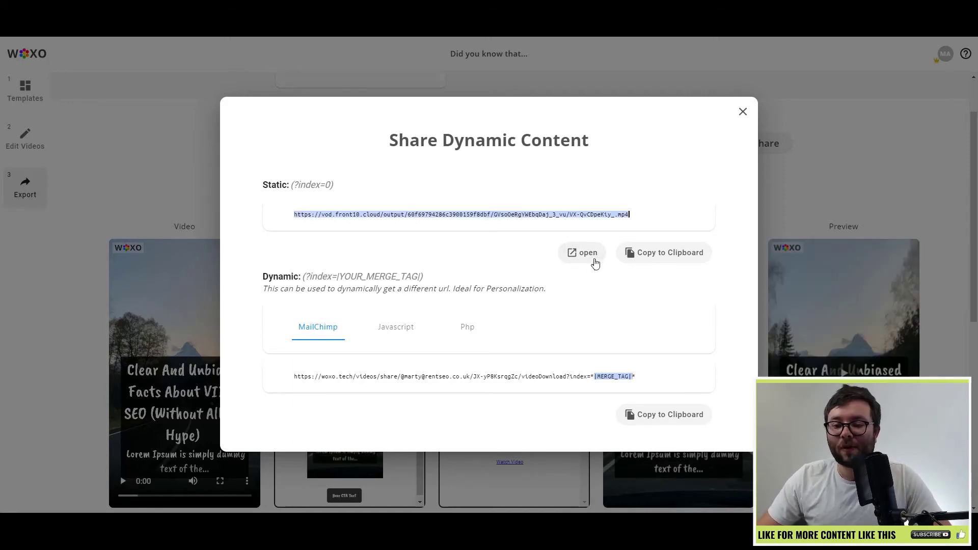
left_click(595, 259)
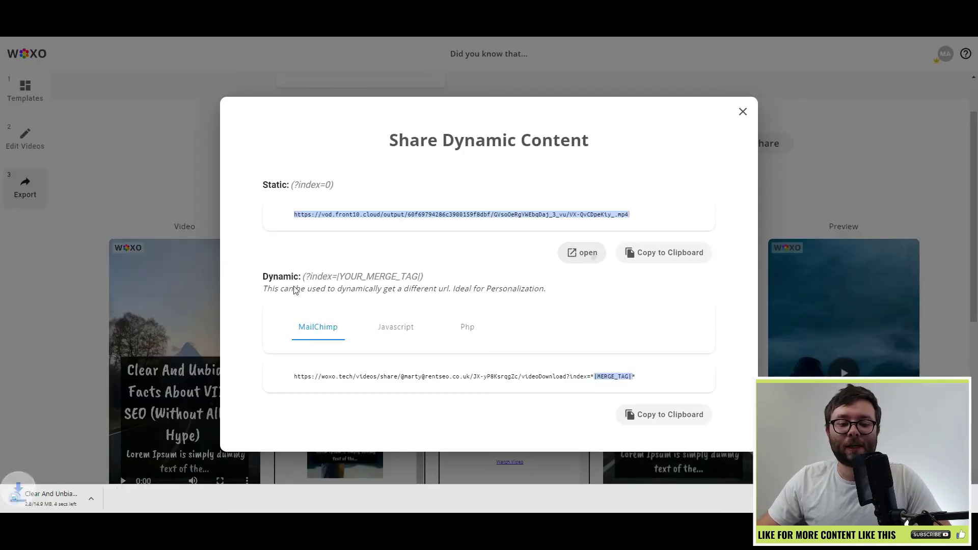
left_click(58, 497)
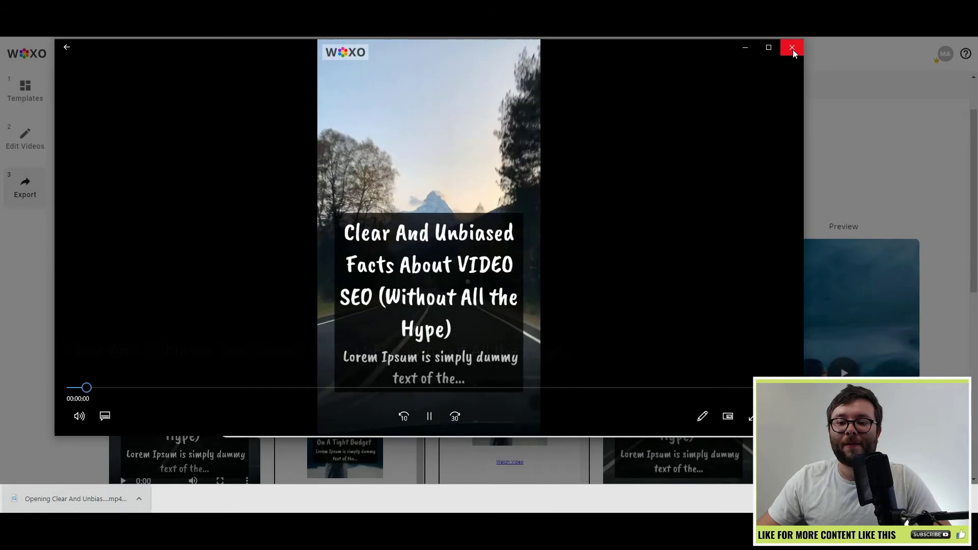
left_click(791, 48)
left_click(354, 396)
left_click(581, 249)
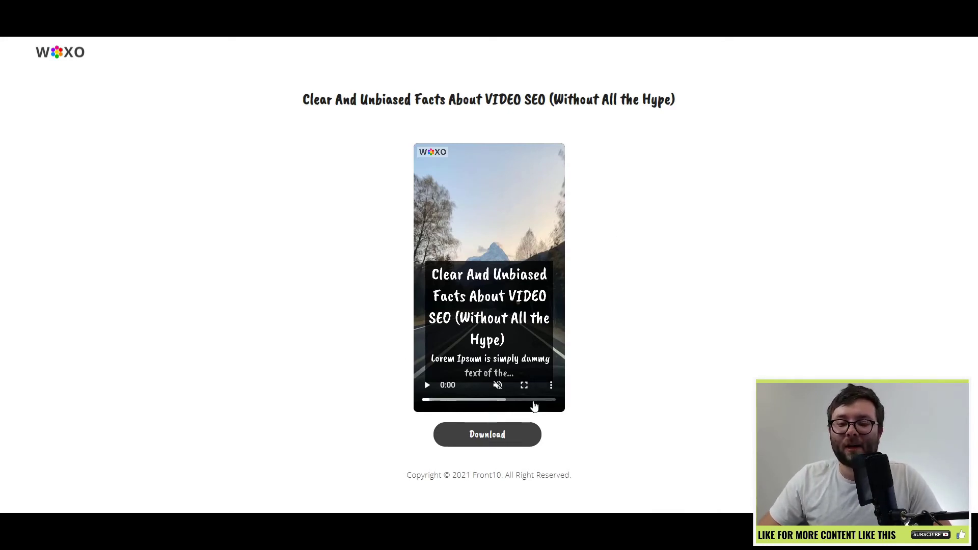
left_click_drag(317, 100, 620, 109)
left_click(622, 115)
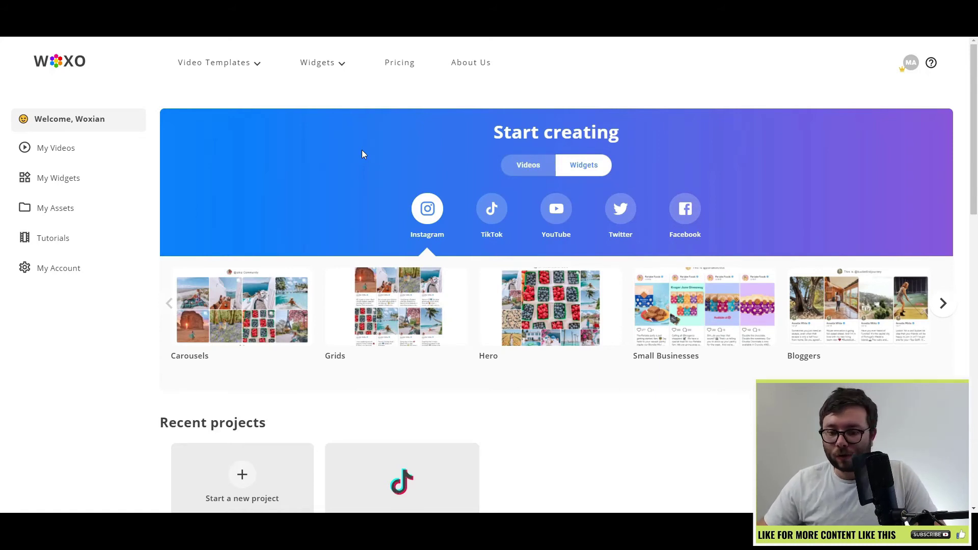
left_click(485, 219)
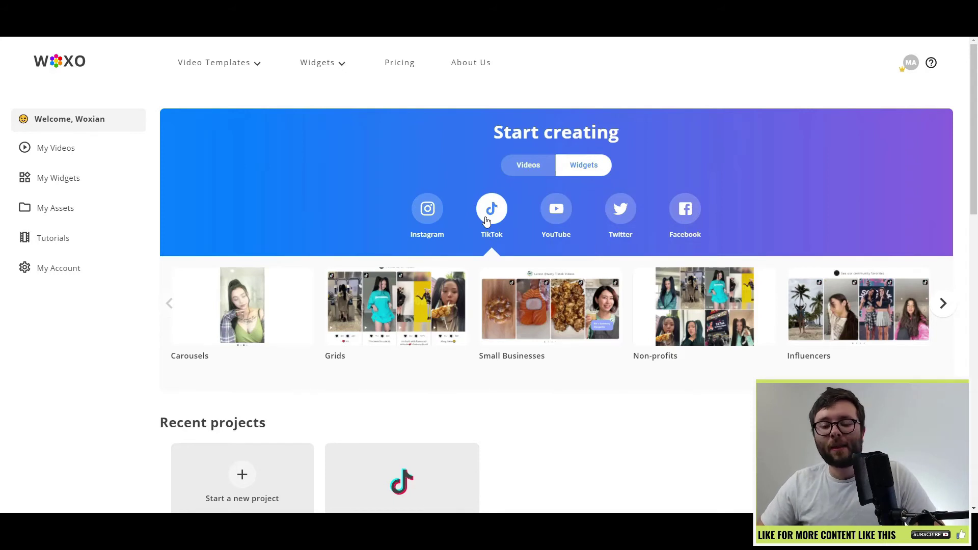
scroll(520, 328, "down", 1)
scroll(622, 302, "down", 1)
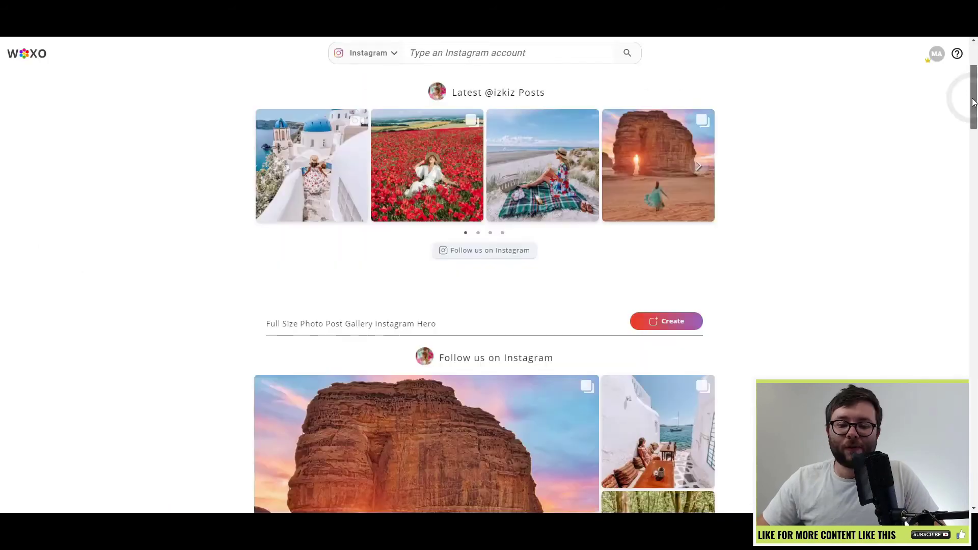
scroll(974, 206, "down", 10)
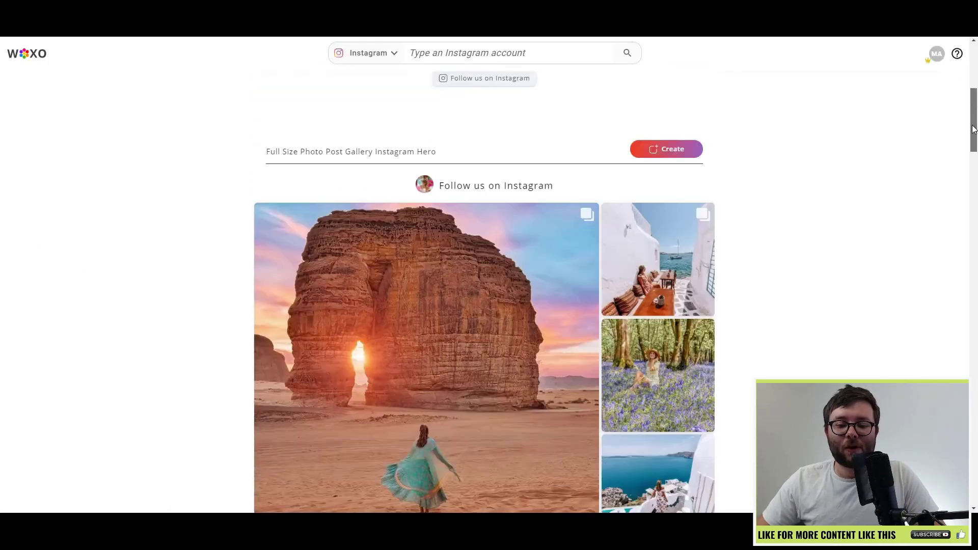
scroll(974, 230, "down", 15)
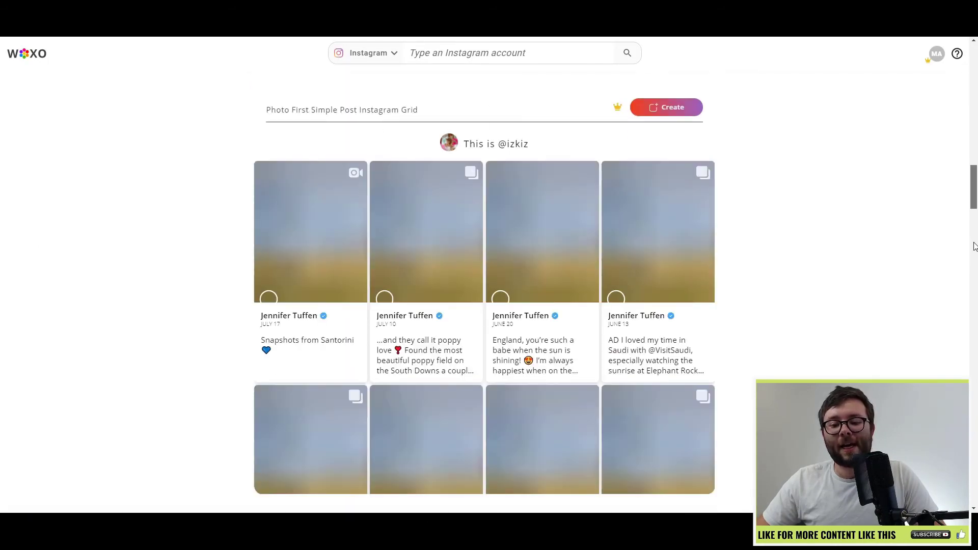
scroll(974, 255, "down", 15)
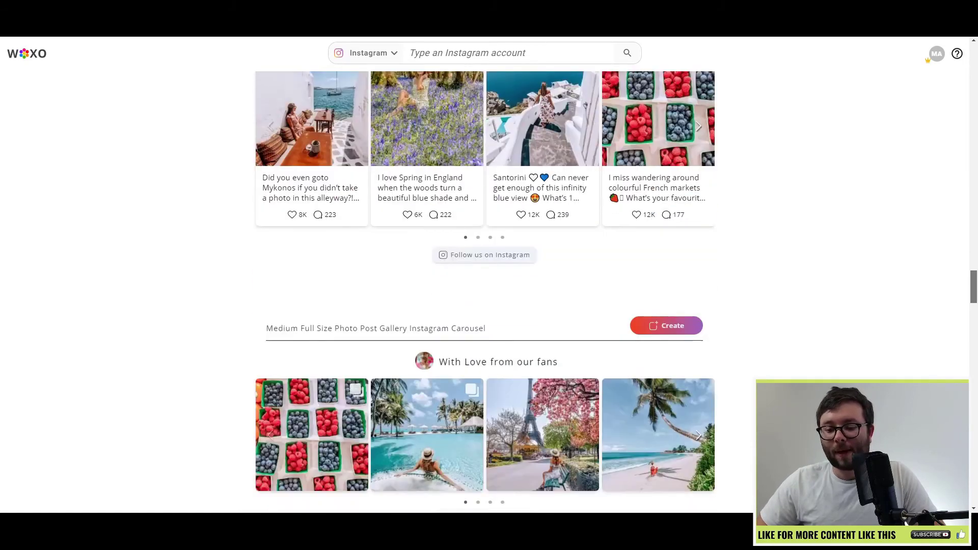
scroll(974, 188, "down", 3)
scroll(974, 188, "up", 10)
left_click(457, 53)
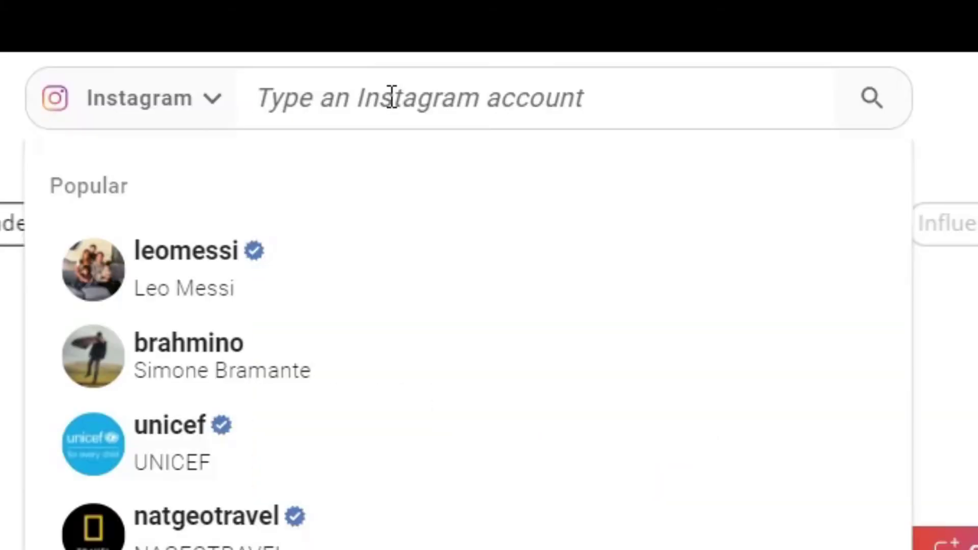
type("@")
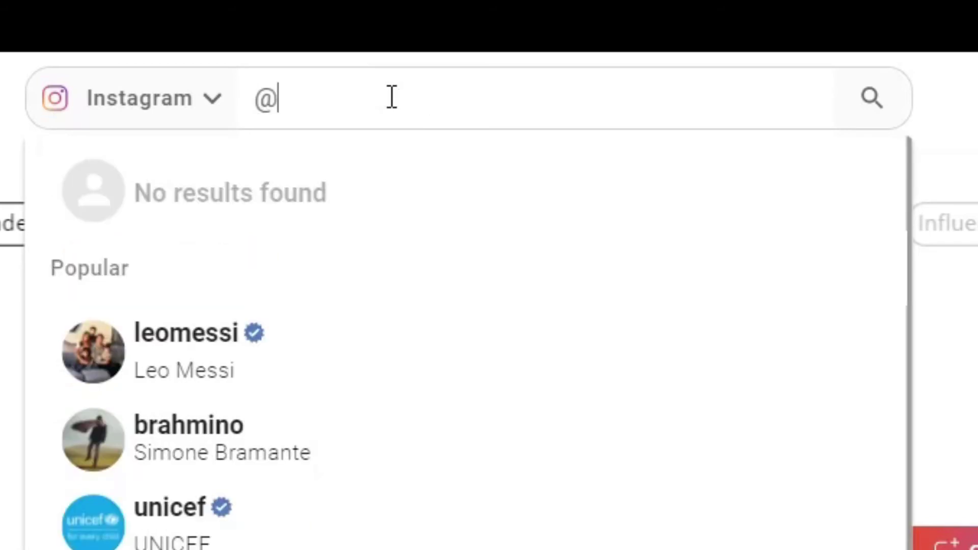
type("yugitheco")
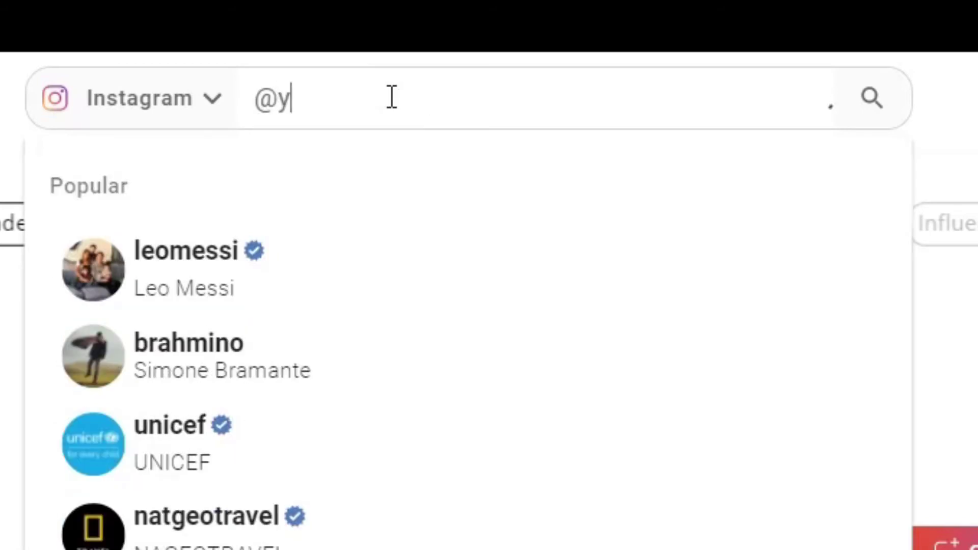
type("ckapoo")
key("Return")
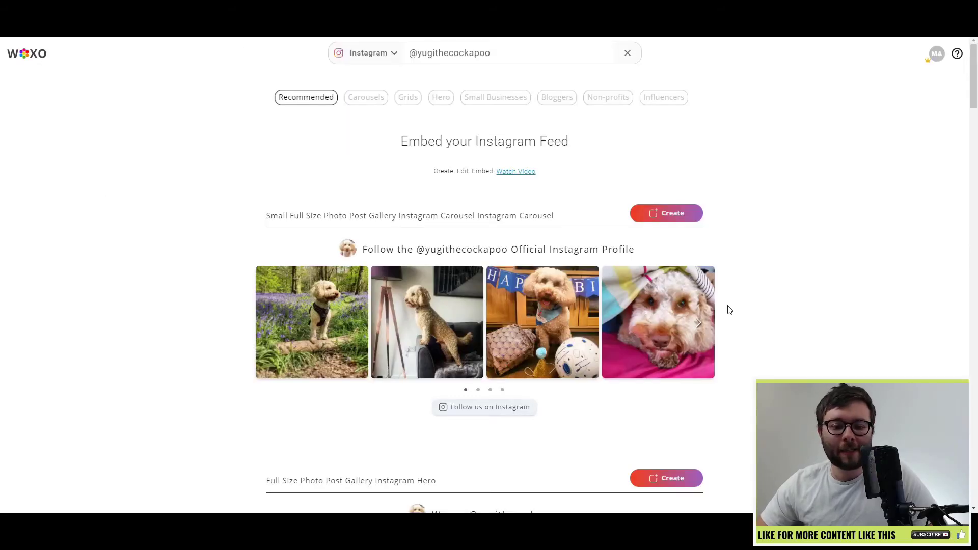
left_click(667, 217)
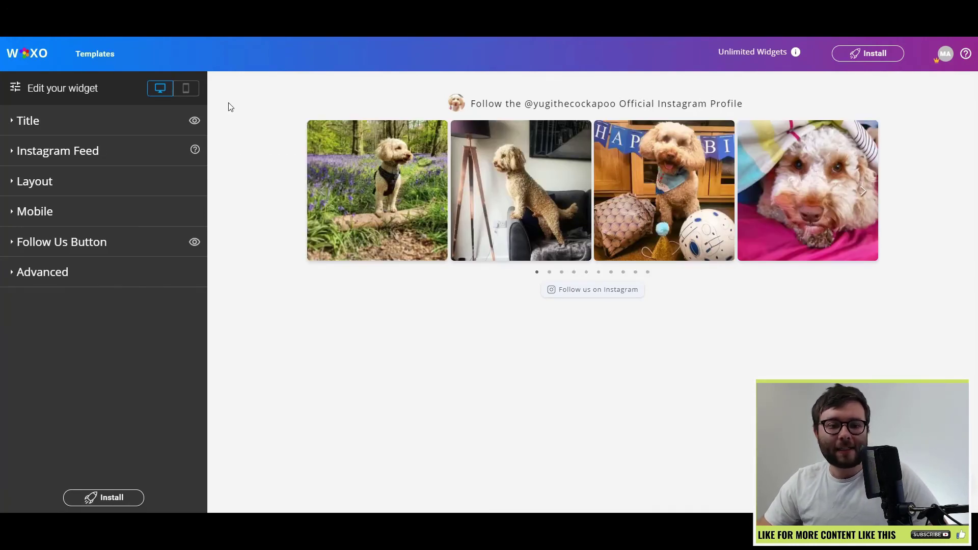
Step: Delete 'Follow the' from the carousel title text
left_click(187, 89)
left_click(168, 91)
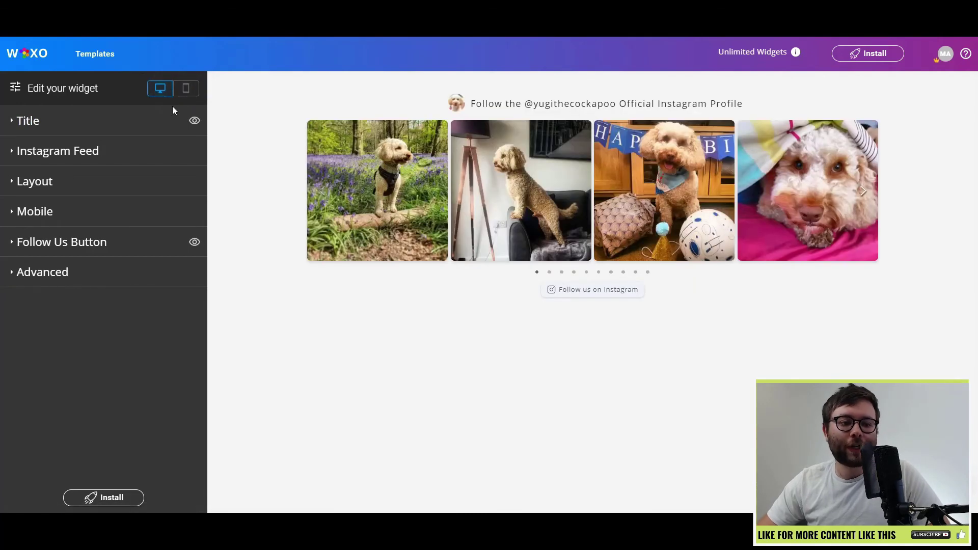
left_click(50, 122)
left_click_drag(45, 185, 2, 179)
key("BackSpace")
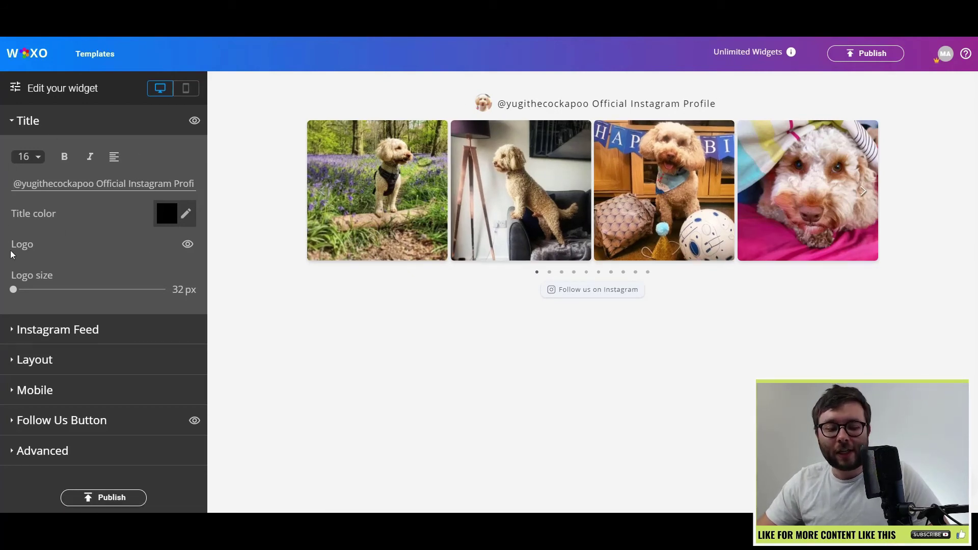
Step: Enlarge the title logo from 32 px to 69 px
left_click(187, 245)
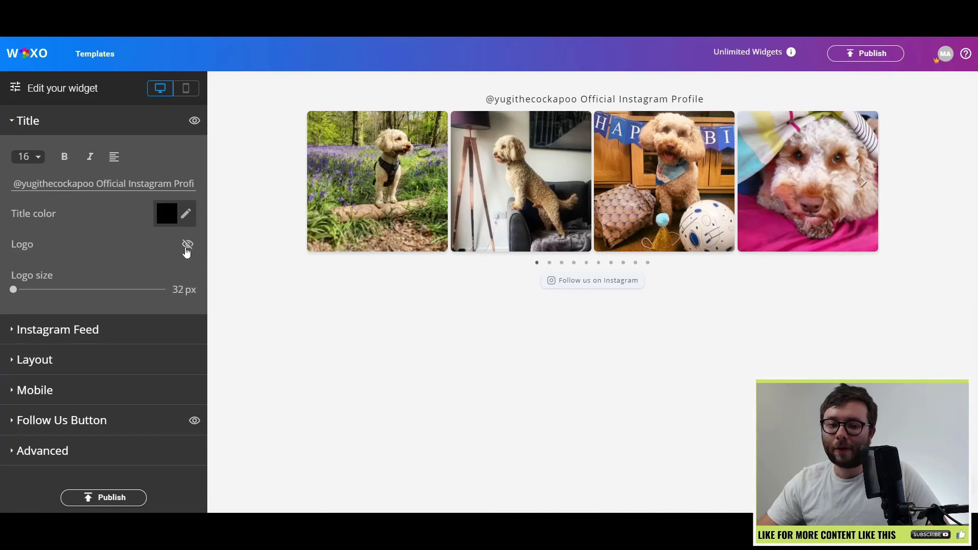
left_click(187, 245)
left_click_drag(13, 289, 97, 290)
left_click(63, 334)
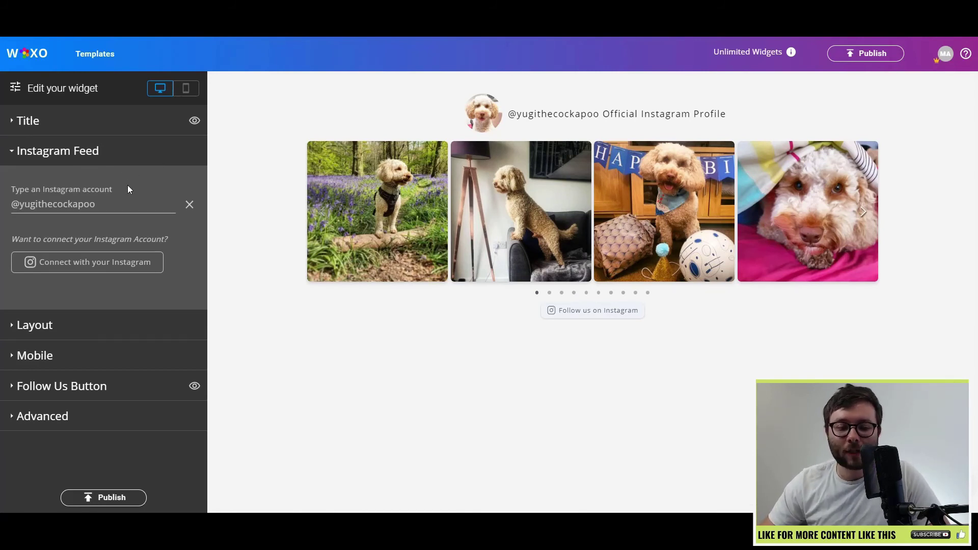
Step: Set the Dark colour scheme, keep 4 columns, and widen card spacing to 9 px
left_click(32, 326)
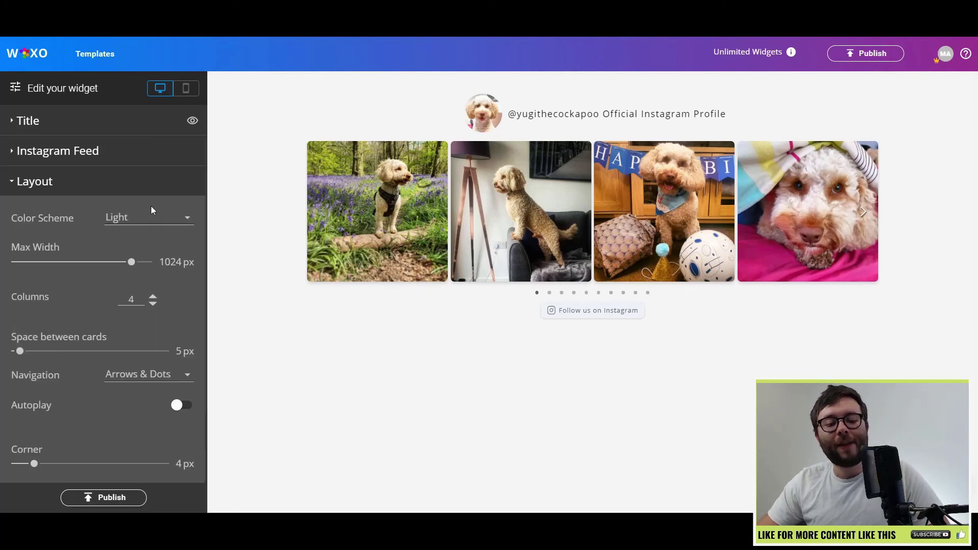
left_click(147, 215)
left_click(134, 243)
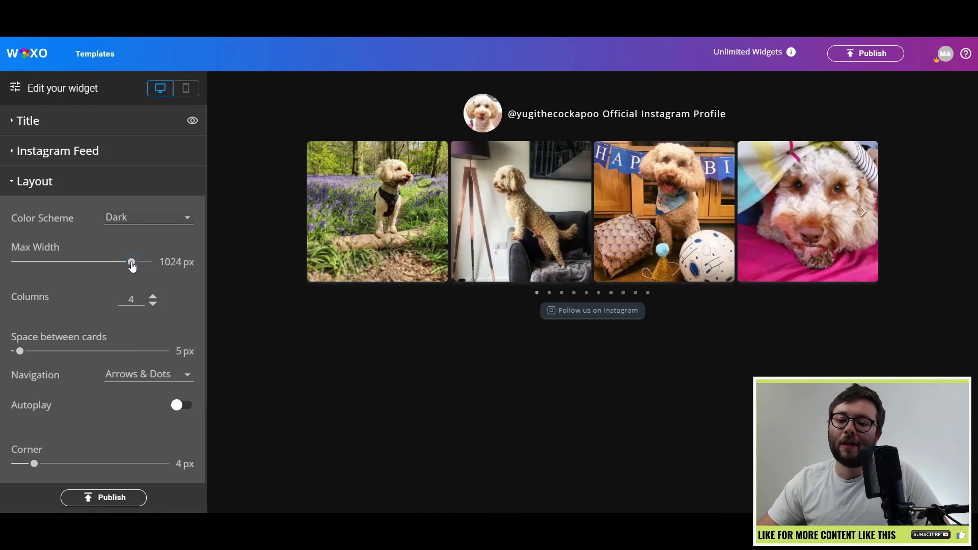
scroll(131, 266, "down", 2)
left_click(152, 198)
left_click(153, 207)
left_click_drag(20, 254, 44, 255)
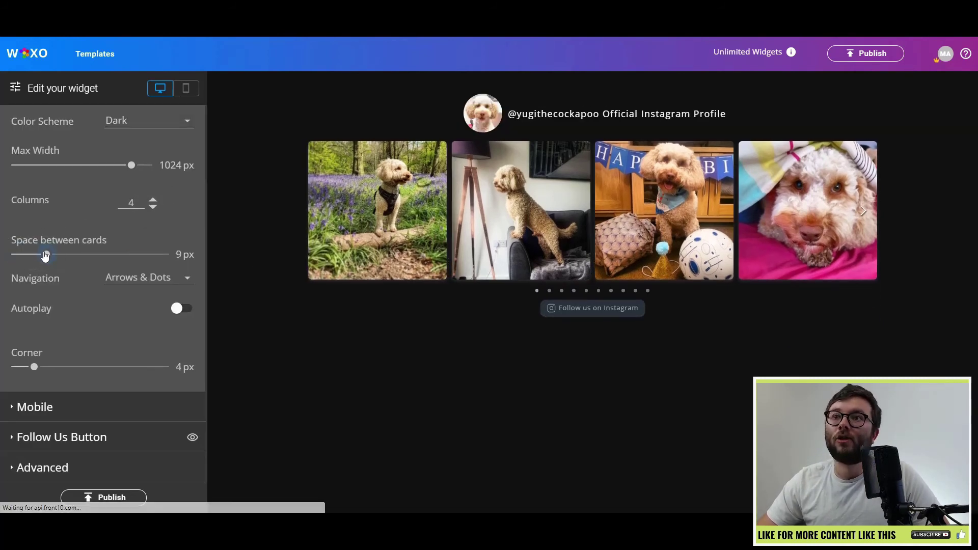
Step: Check the Mobile and Follow Us Button settings, selecting the 'Follow us on Instagram' text
left_click(51, 406)
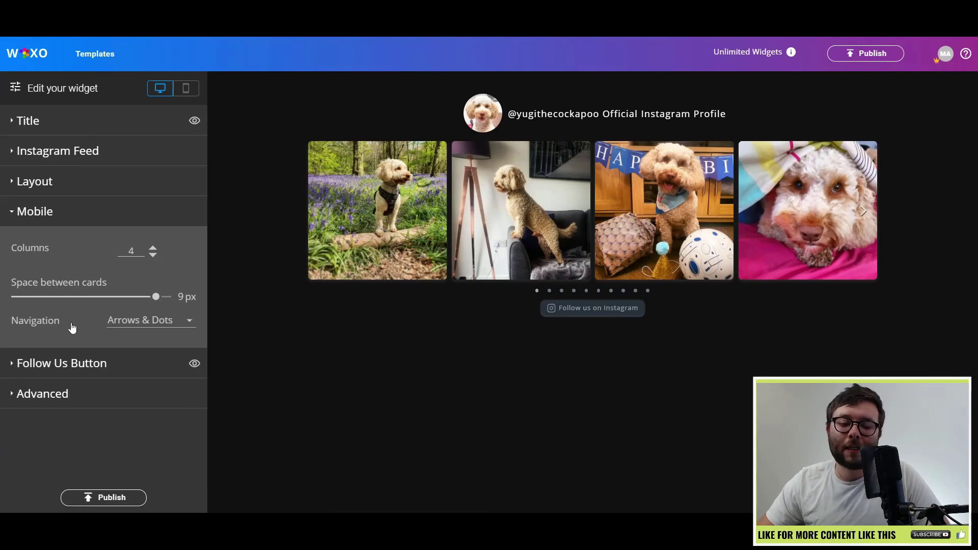
left_click(67, 363)
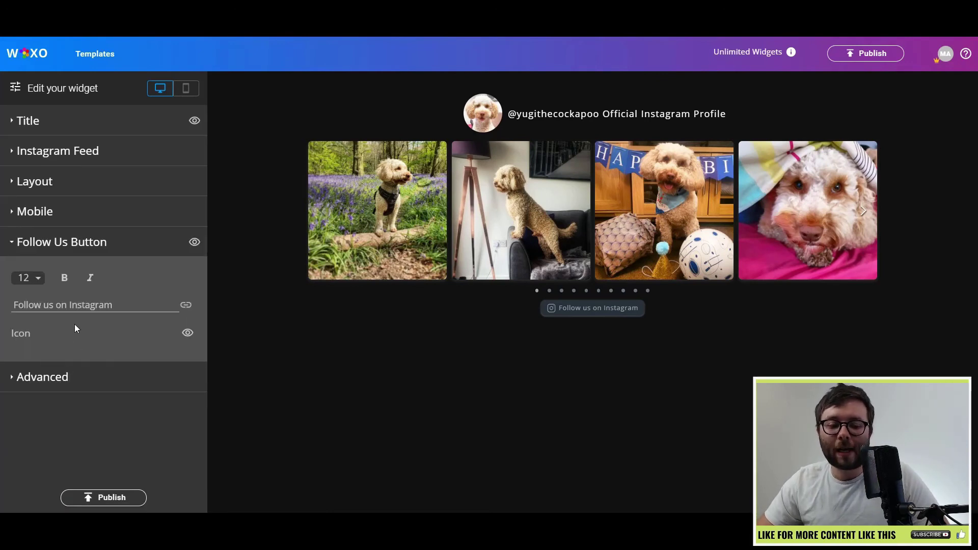
triple_click(111, 304)
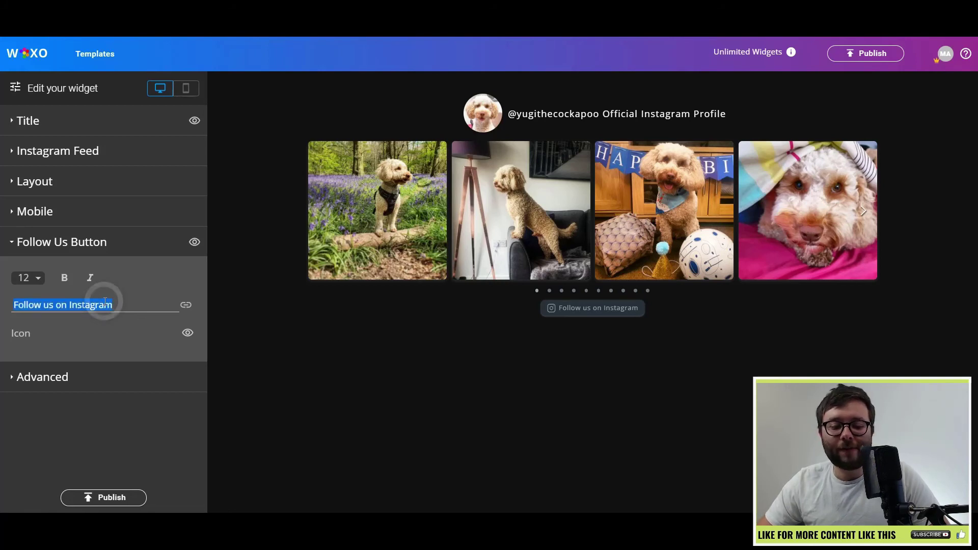
left_click(56, 376)
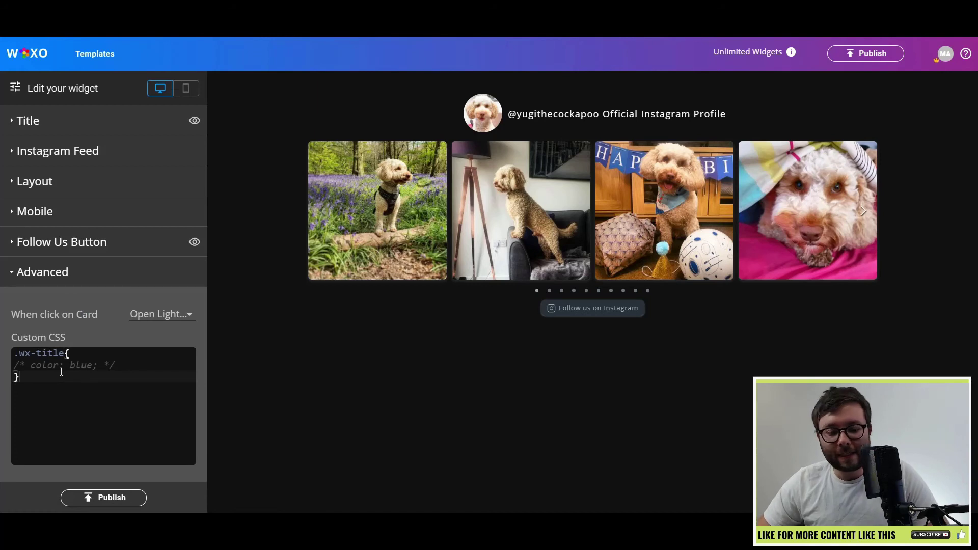
Step: Replace the commented blue colour rule in .wx-title with color: yellow
left_click(65, 365)
left_click_drag(120, 365, 2, 361)
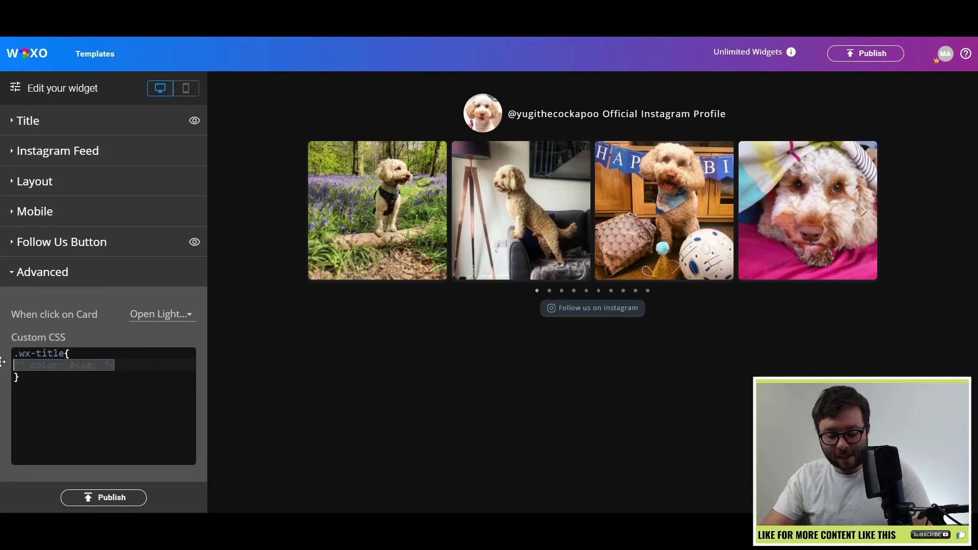
type("co")
type("lor")
type(": yellow")
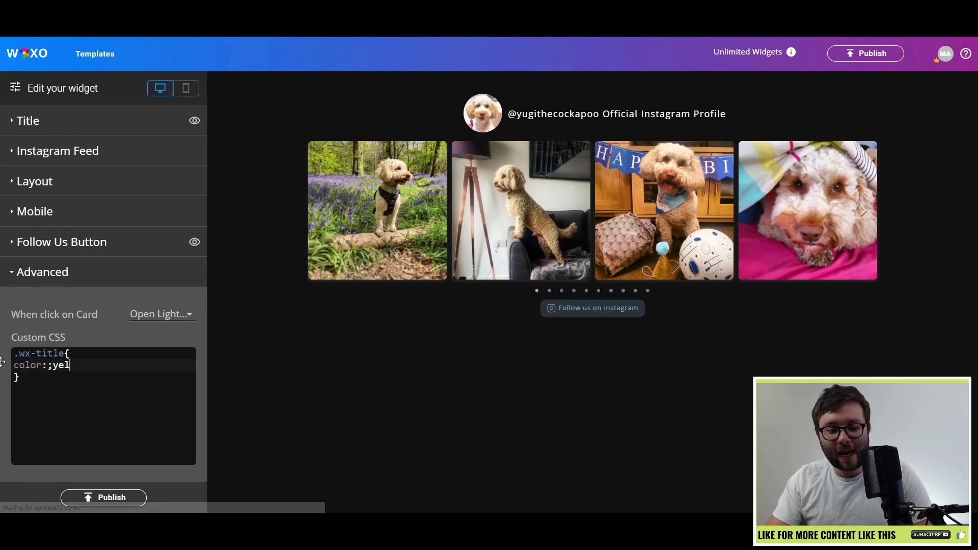
key("End")
left_click(132, 362)
Step: Add text-transform: uppercase, background: red and padding: 20px to the title CSS
key("Return")
type("text-transform: ")
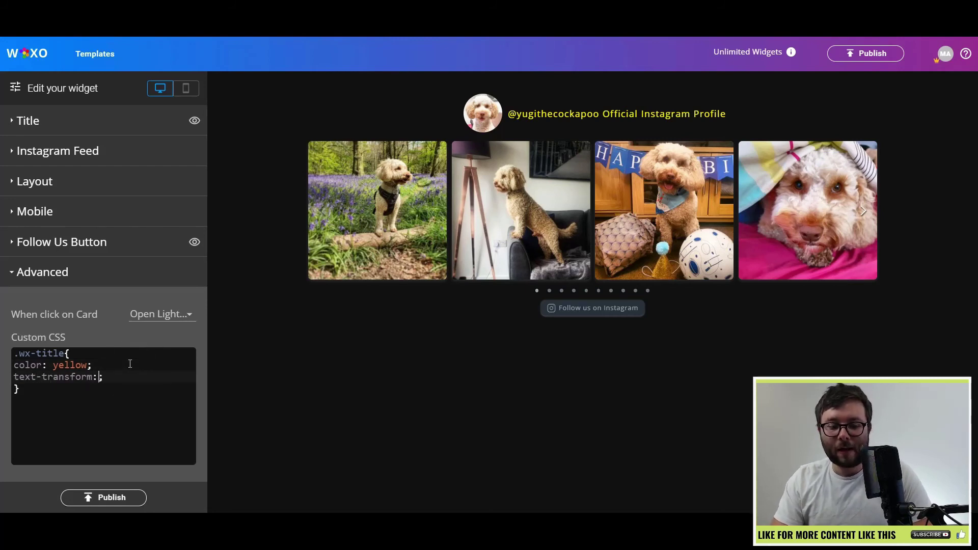
type("uppercase")
key("End")
key("Return")
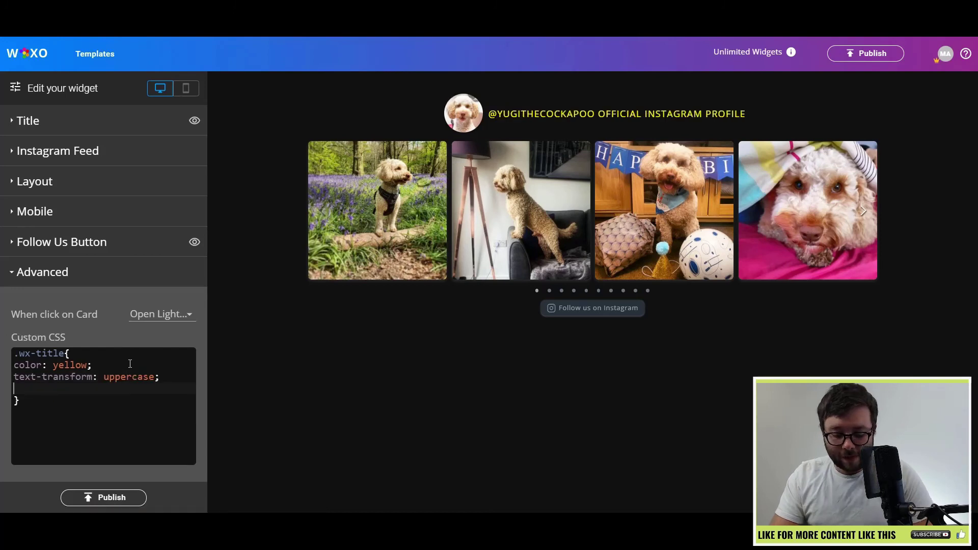
type("background: red;")
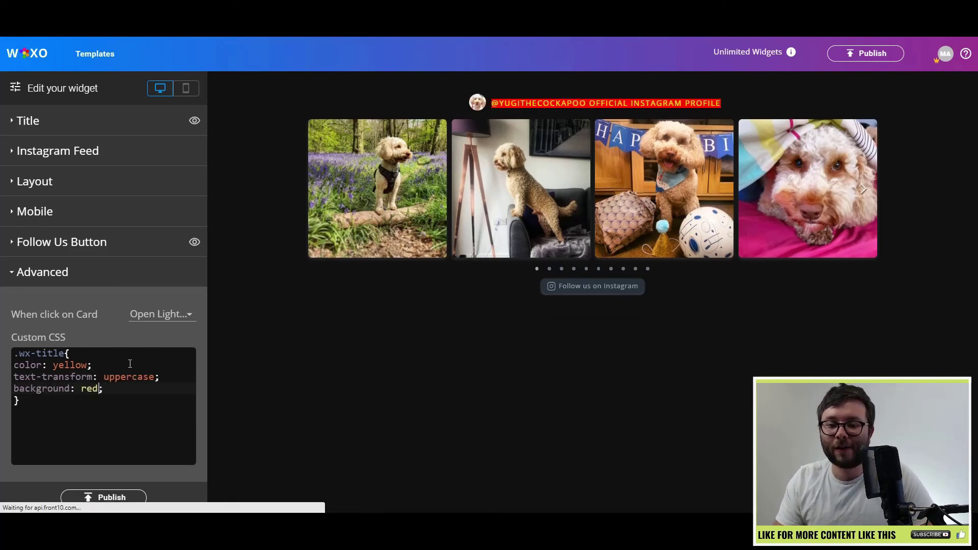
key("Return")
type("padding: 20px;")
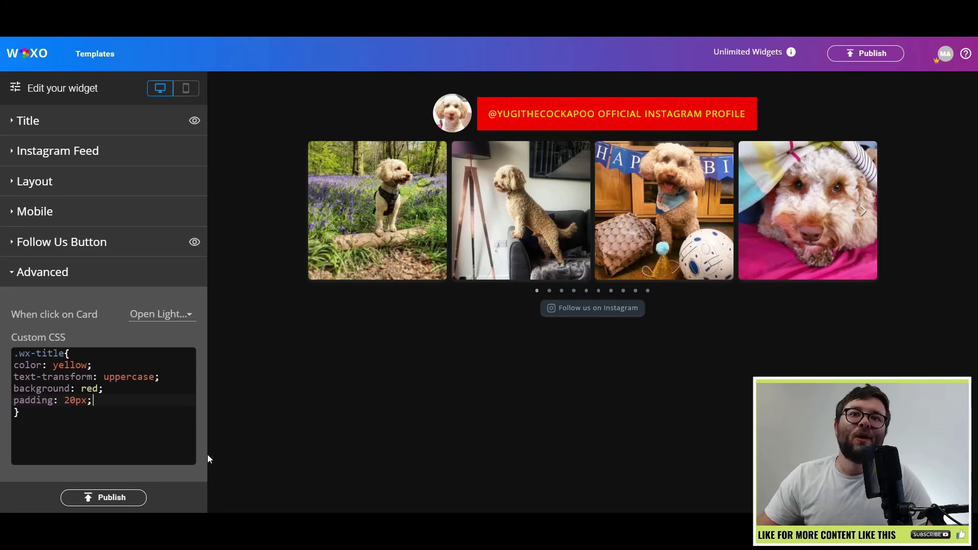
Step: Publish the carousel widget and select all of its embed code
left_click(119, 499)
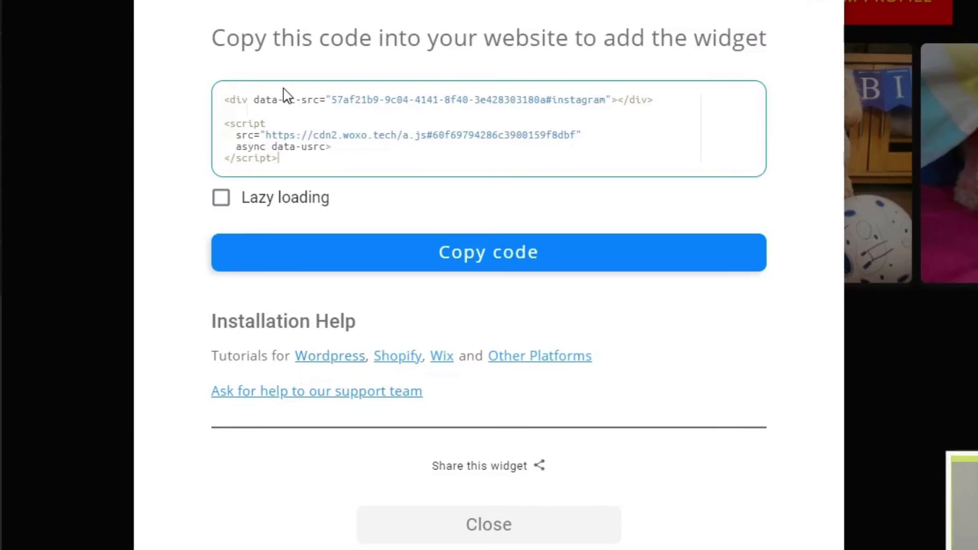
left_click(326, 146)
key("ctrl+a")
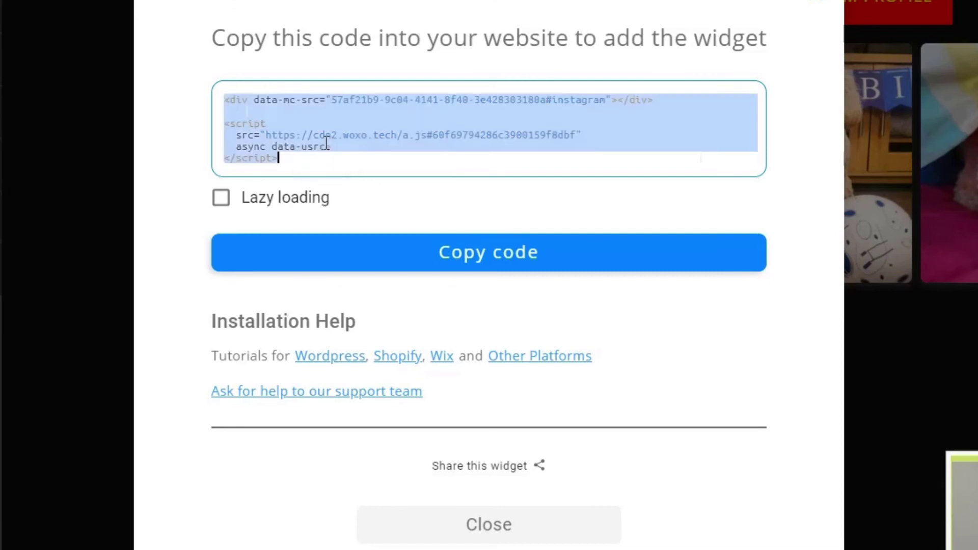